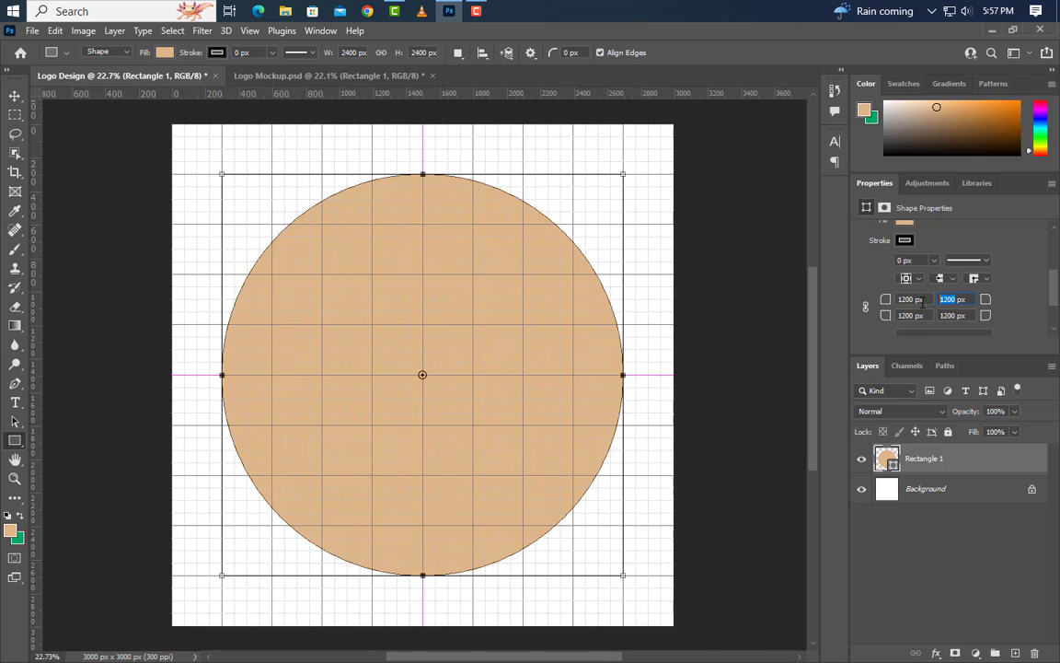
Square off the upper-right corner of the tan circular shape and add a new empty layer above it.
{"action": "key", "text": "Return"}
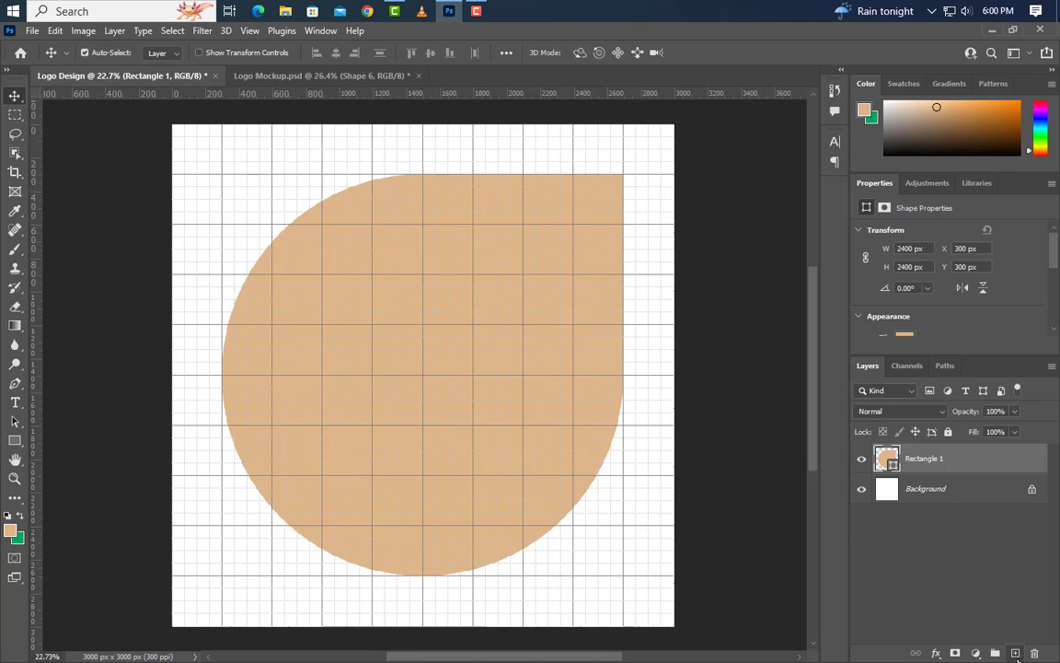
{"action": "left_click", "coordinate": [1016, 652]}
With the Pen tool in Shape mode, draw a curve about 1050 px wide and 900 px high from the tan shape's top edge inward, ending in a corner point.
{"action": "left_click", "coordinate": [15, 383]}
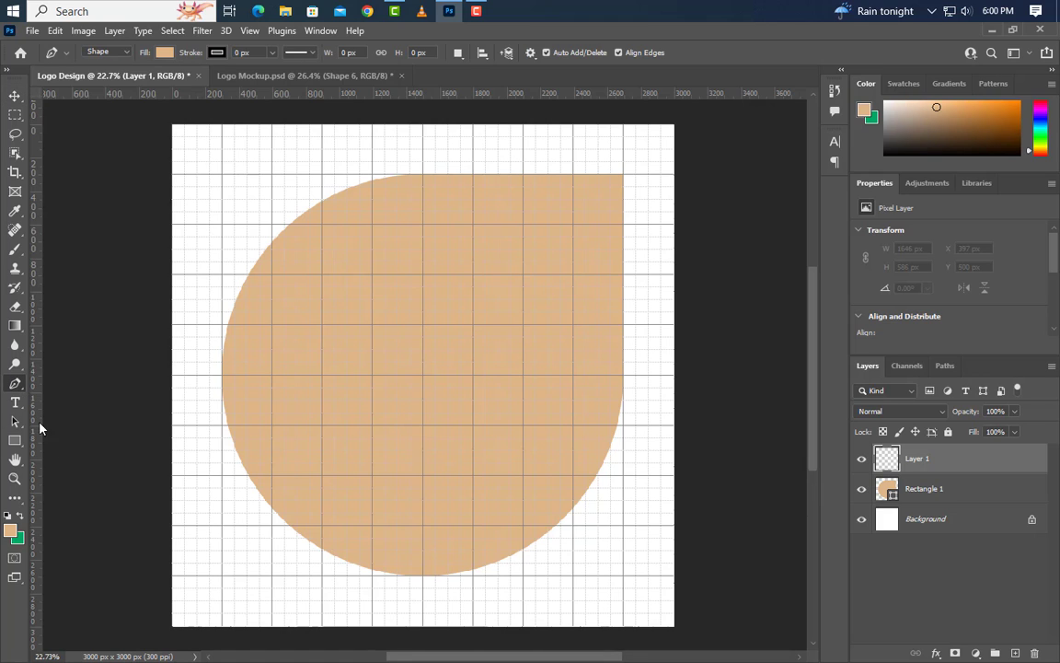
{"action": "left_click", "coordinate": [574, 180]}
{"action": "scroll", "coordinate": [485, 235], "scroll_direction": "up", "scroll_amount": 2}
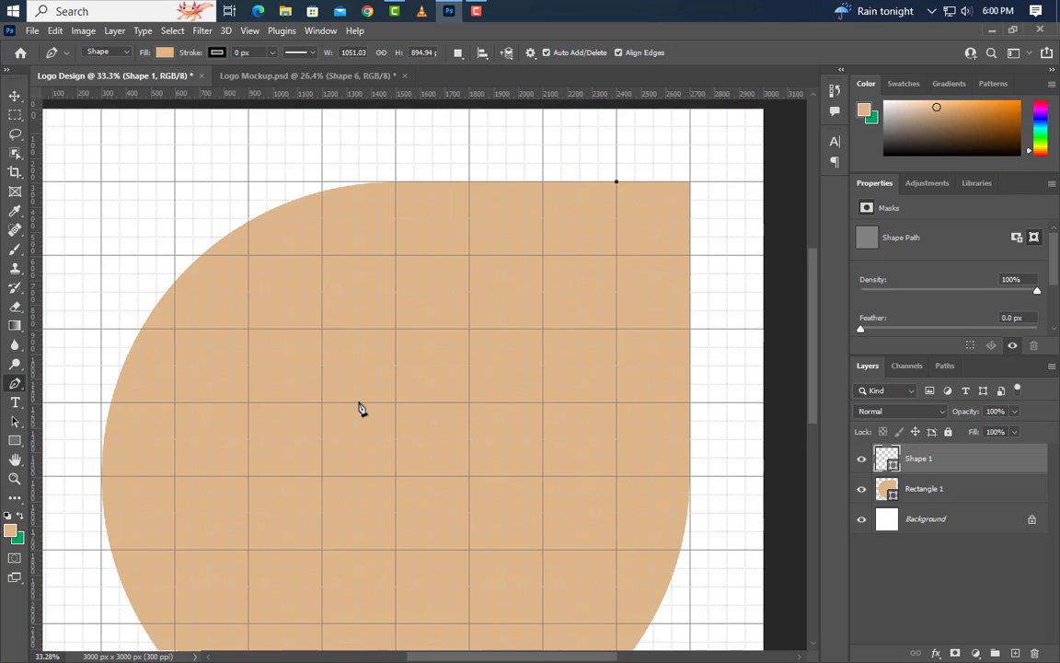
{"action": "left_click_drag", "start_coordinate": [361, 401], "coordinate": [174, 475]}
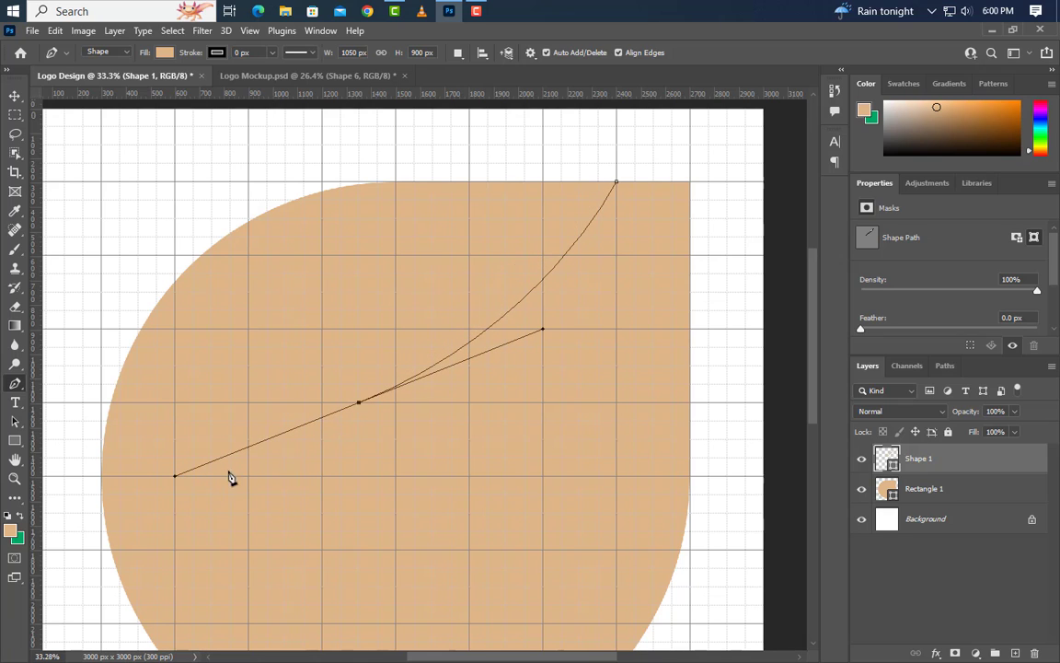
{"action": "left_click", "coordinate": [359, 402], "text": "alt"}
Continue the path with a second curve down to the tan shape's lower-left edge, ending in a corner point without an outgoing handle.
{"action": "scroll", "coordinate": [457, 214], "scroll_direction": "down", "scroll_amount": 2}
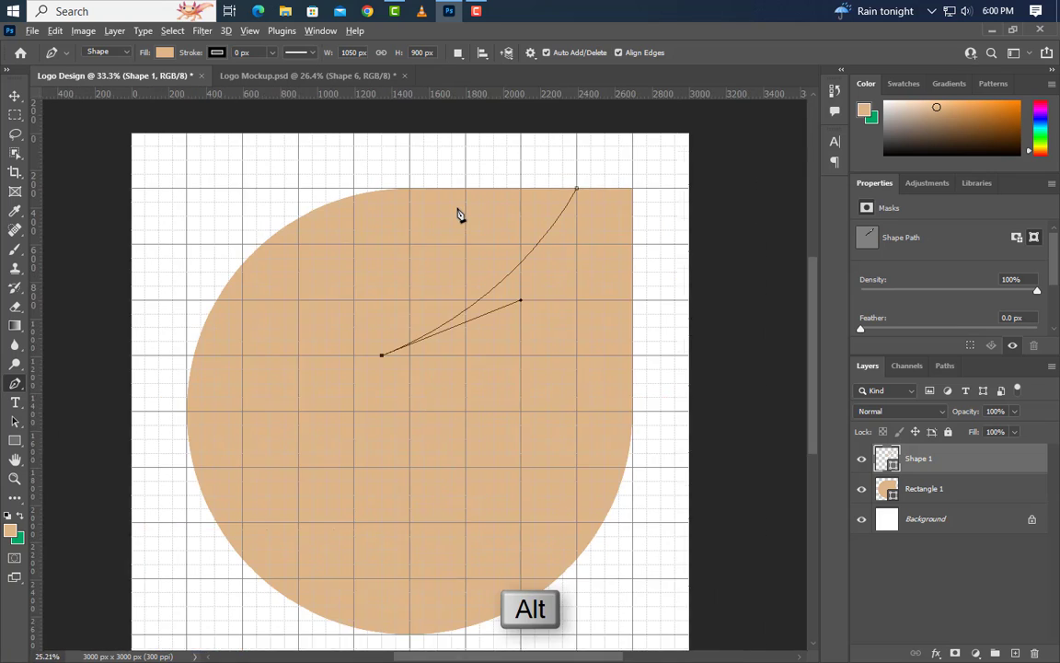
{"action": "scroll", "coordinate": [459, 241], "scroll_direction": "down", "scroll_amount": 1}
{"action": "scroll", "coordinate": [411, 461], "scroll_direction": "down", "scroll_amount": 1}
{"action": "scroll", "coordinate": [437, 513], "scroll_direction": "up", "scroll_amount": 2}
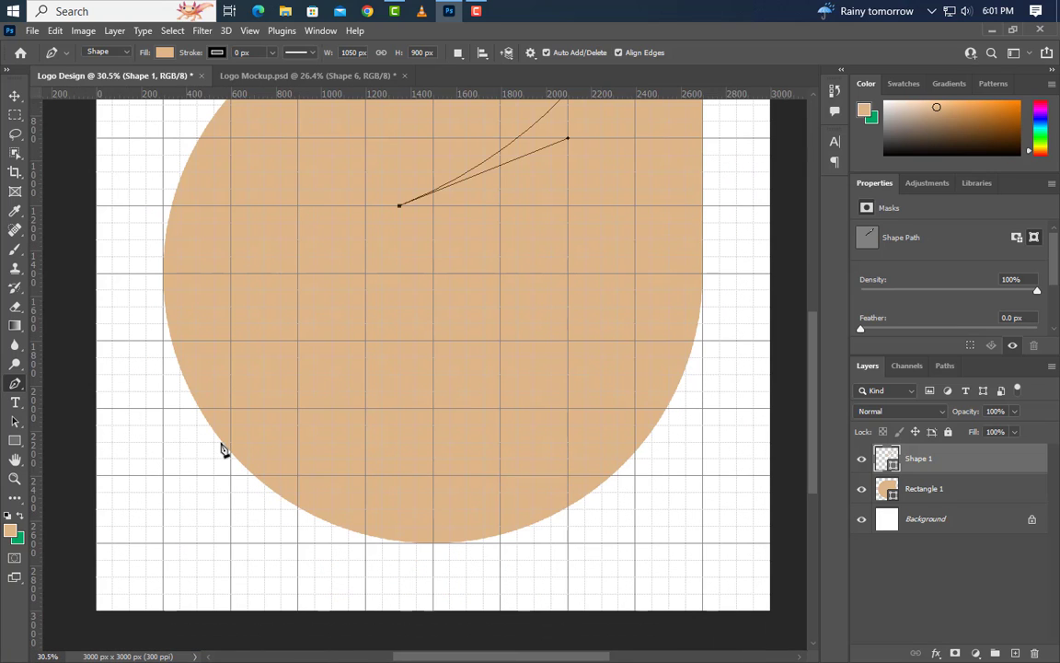
{"action": "left_click_drag", "start_coordinate": [225, 440], "coordinate": [55, 507]}
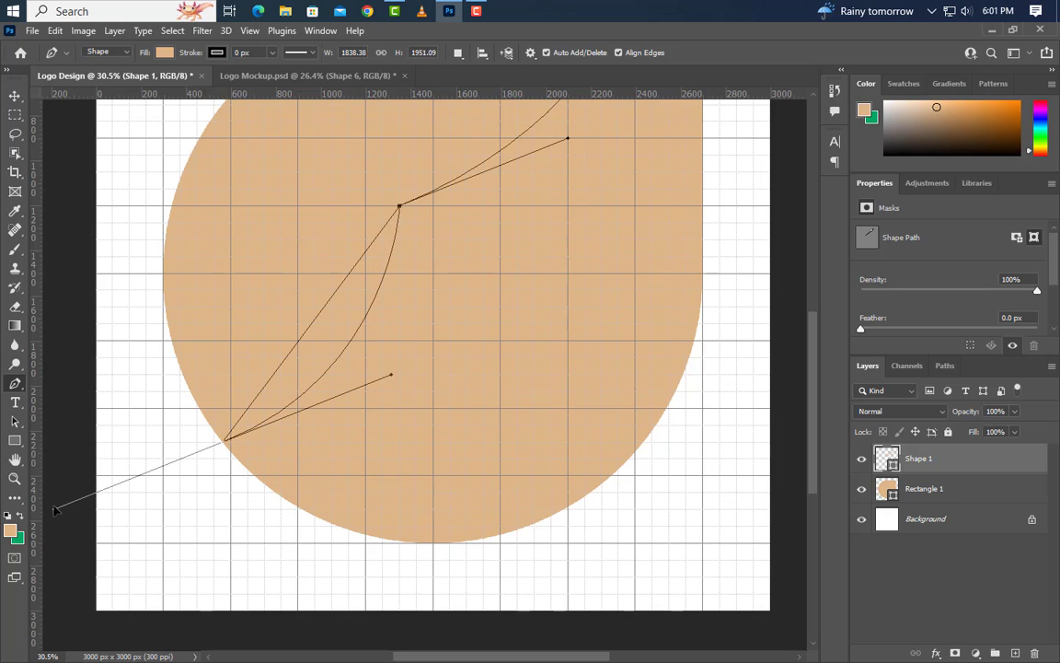
{"action": "left_click", "coordinate": [221, 441], "text": "alt"}
Close the path with straight segments running outside the tan shape's left and upper edges back to the starting point.
{"action": "scroll", "coordinate": [211, 525], "scroll_direction": "down", "scroll_amount": 3}
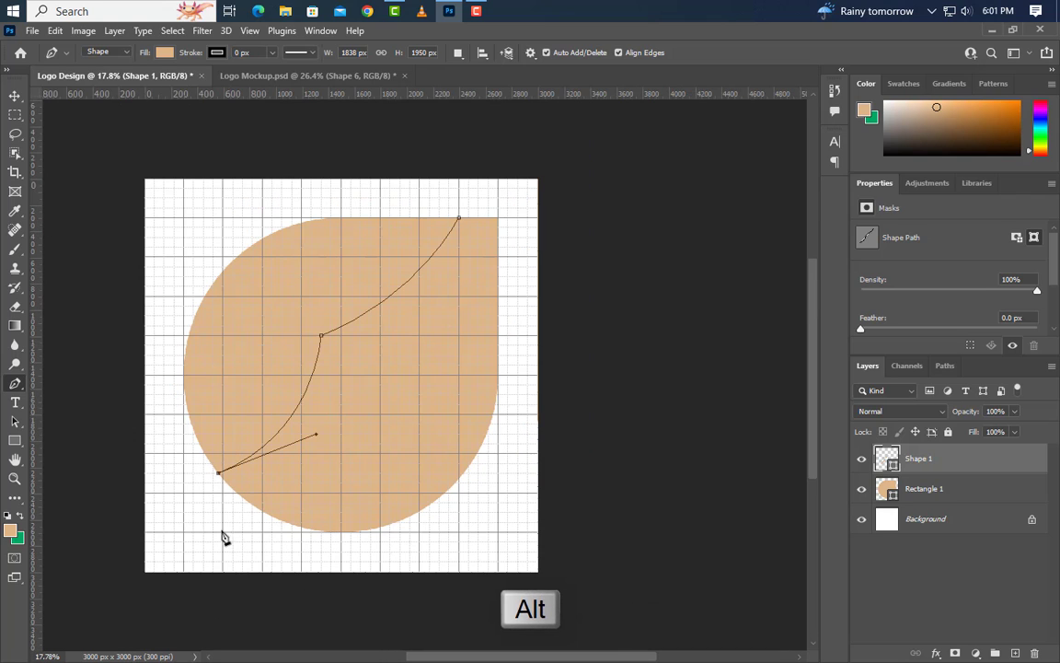
{"action": "left_click", "coordinate": [184, 472]}
{"action": "left_click", "coordinate": [154, 423]}
{"action": "left_click", "coordinate": [145, 304]}
{"action": "left_click", "coordinate": [163, 227]}
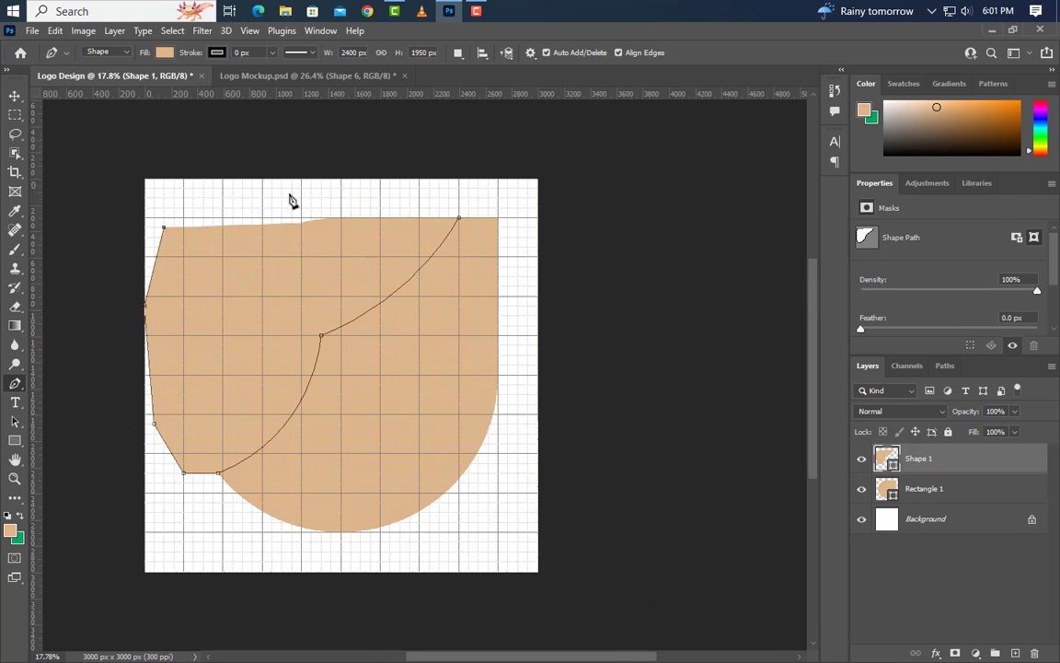
{"action": "left_click", "coordinate": [291, 197]}
{"action": "left_click", "coordinate": [459, 188]}
{"action": "left_click", "coordinate": [458, 218]}
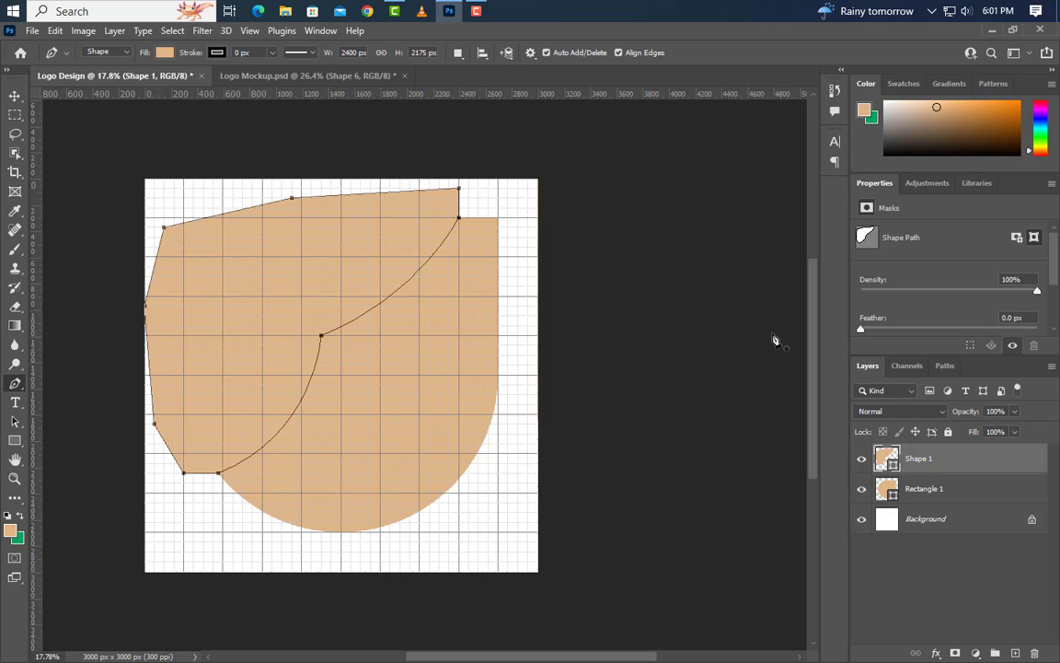
Rasterize Shape 1, delete everything outside the Rectangle 1 outline from it, and clear the selection.
{"action": "left_click", "coordinate": [889, 495], "text": "ctrl"}
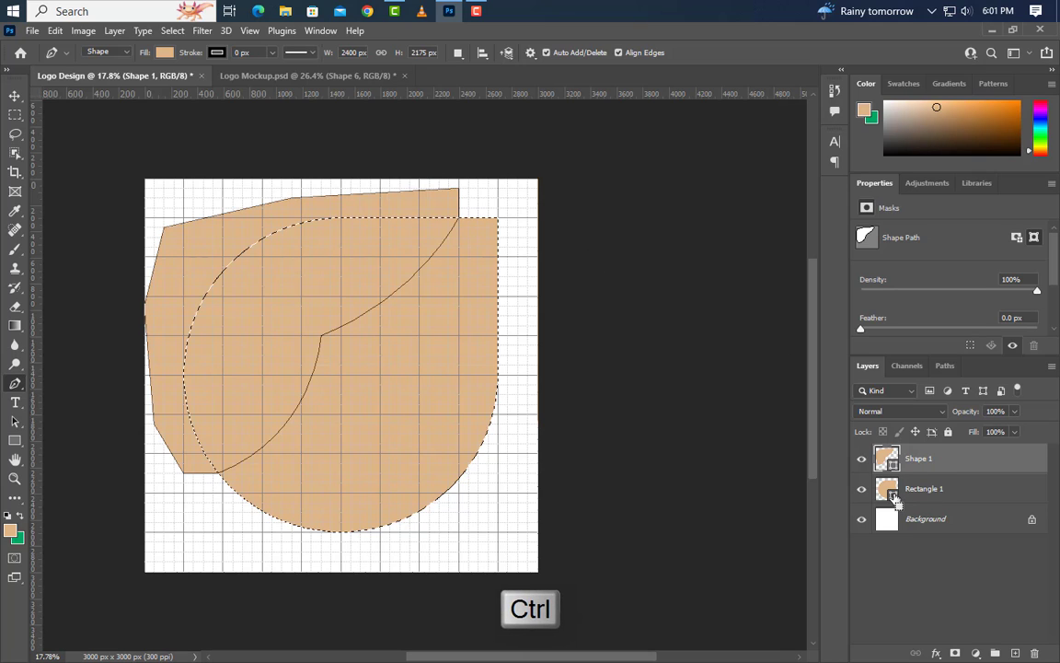
{"action": "left_click", "coordinate": [172, 30]}
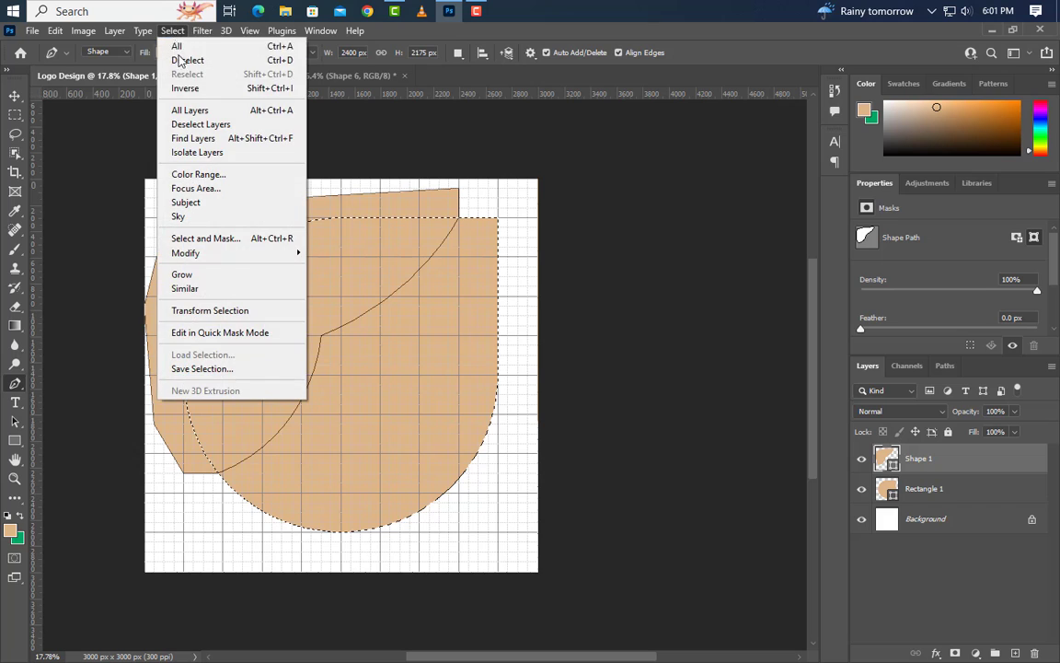
{"action": "left_click", "coordinate": [188, 89]}
{"action": "right_click", "coordinate": [957, 468]}
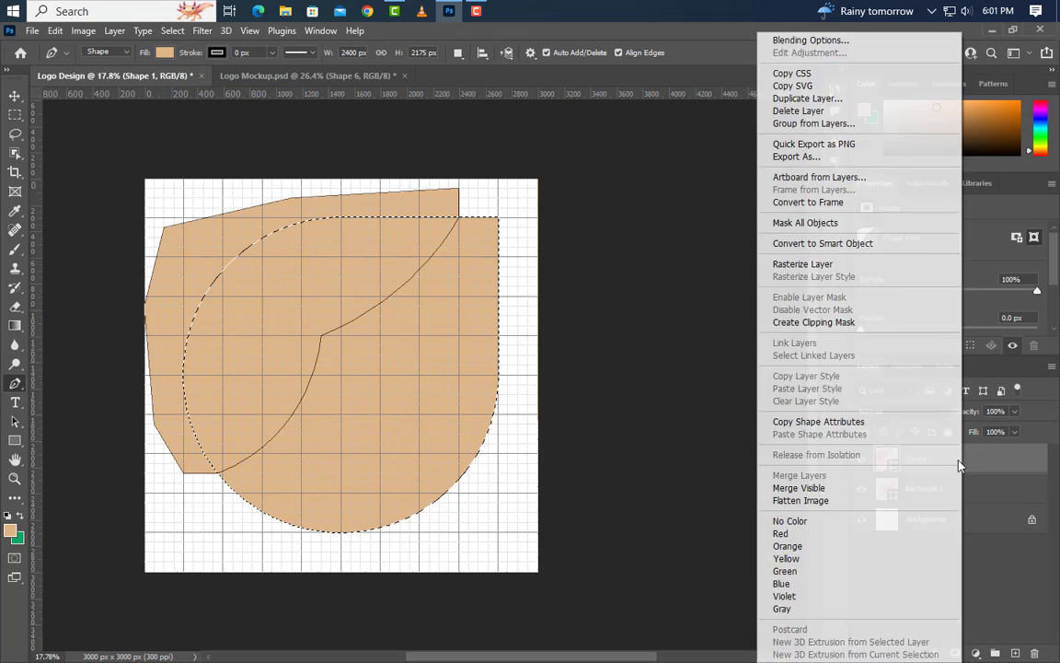
{"action": "left_click", "coordinate": [793, 329]}
{"action": "key", "text": "Delete"}
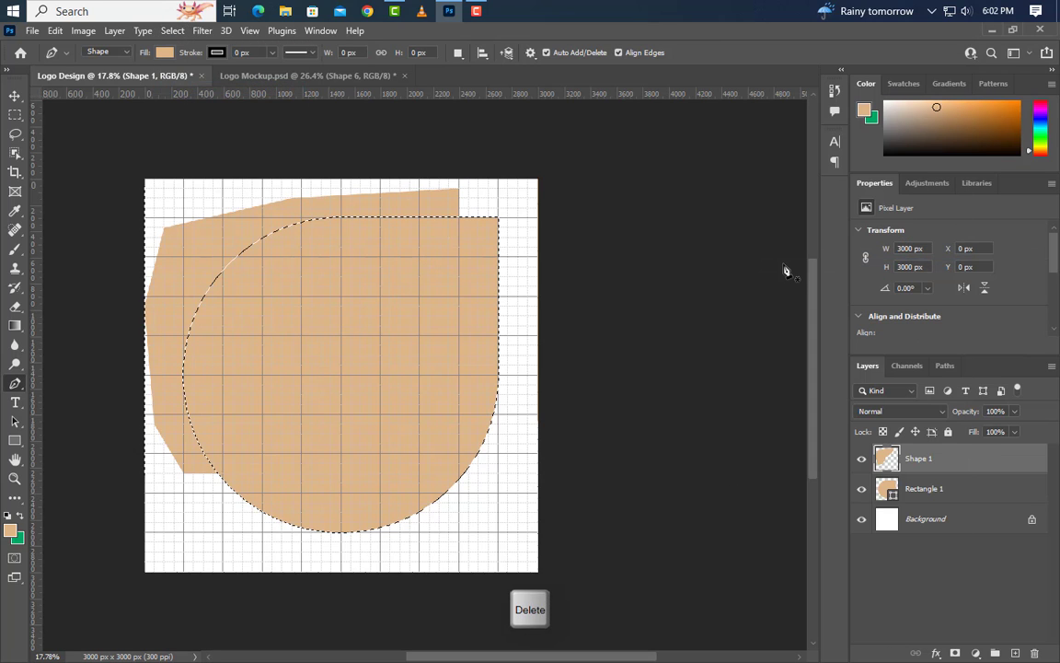
{"action": "key", "text": "ctrl+d"}
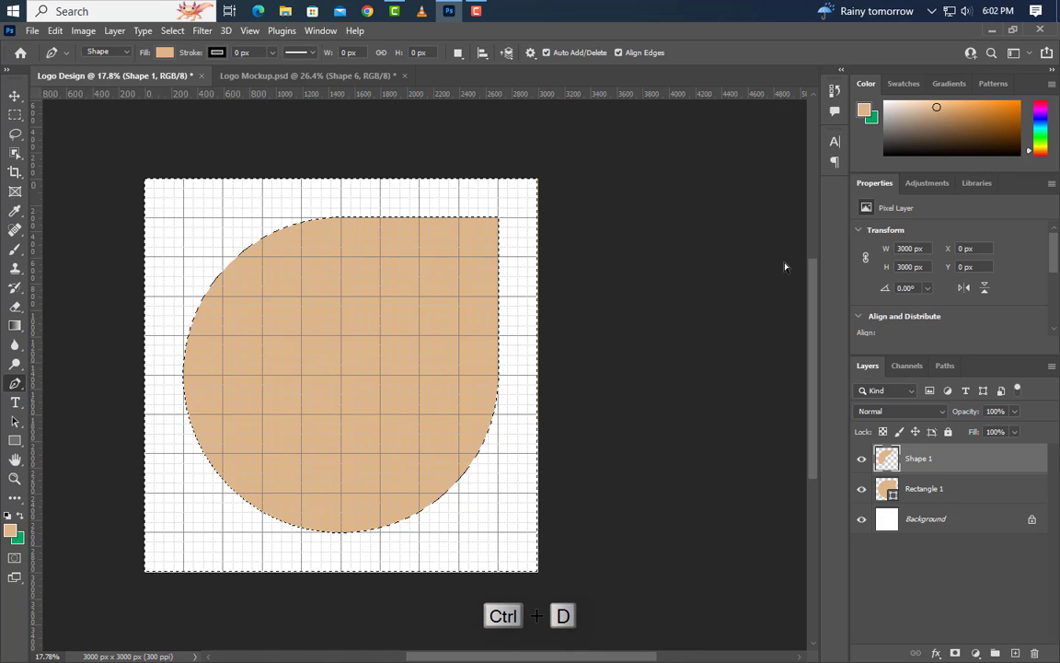
Apply a Color Overlay of #005282 in Normal blend mode at 100% opacity to the Shape 1 layer.
{"action": "double_click", "coordinate": [1017, 459]}
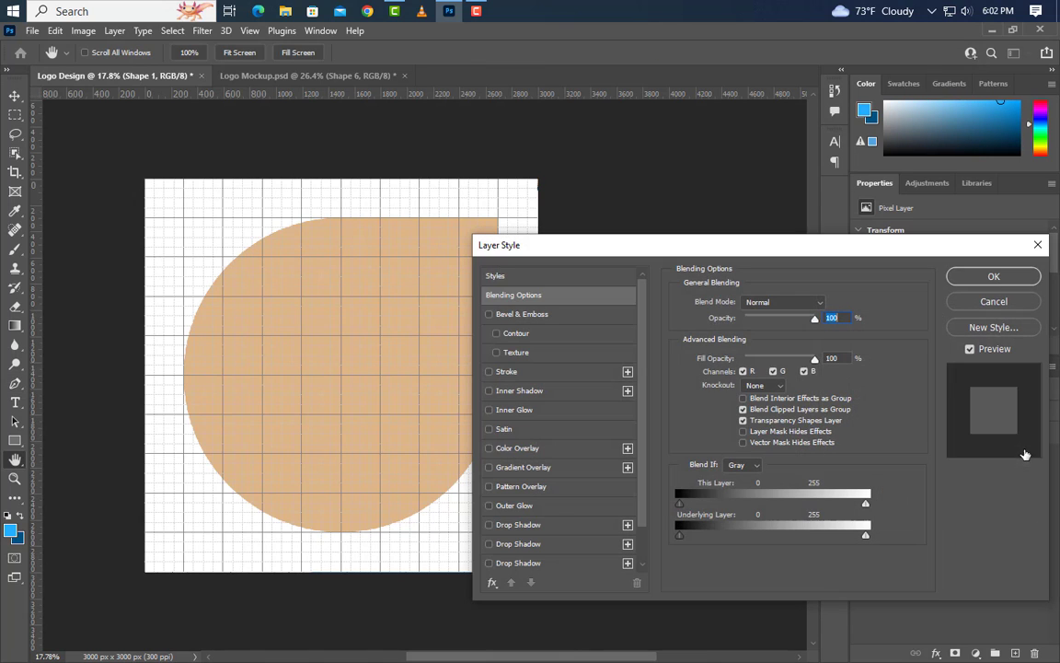
{"action": "left_click", "coordinate": [518, 447]}
{"action": "left_click", "coordinate": [828, 303]}
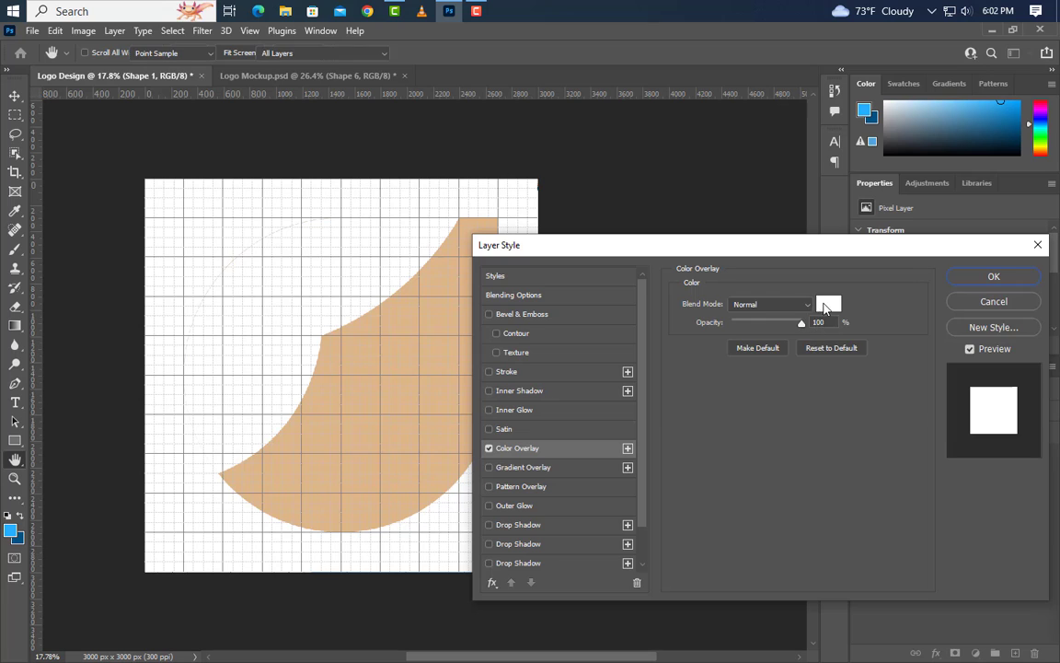
{"action": "type", "text": "005282"}
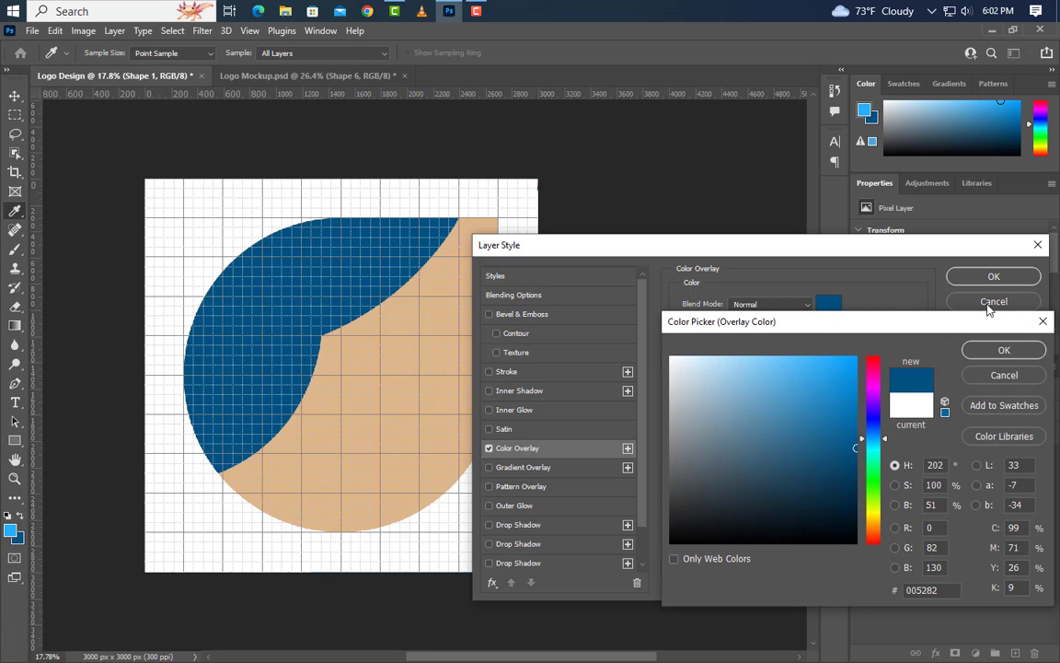
{"action": "left_click", "coordinate": [1036, 353]}
{"action": "left_click", "coordinate": [994, 276]}
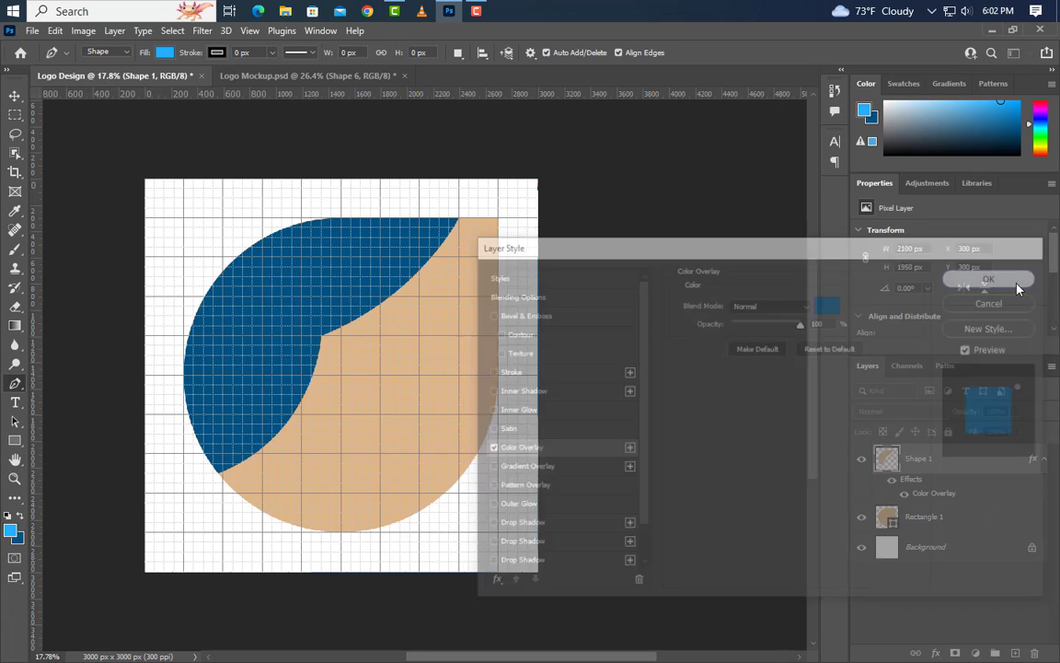
Draw a light blue Pen shape about 1500 by 1350 px with curved upper and lower edges, extending past the tan shape's right side.
{"action": "scroll", "coordinate": [256, 421], "scroll_direction": "up", "scroll_amount": 3}
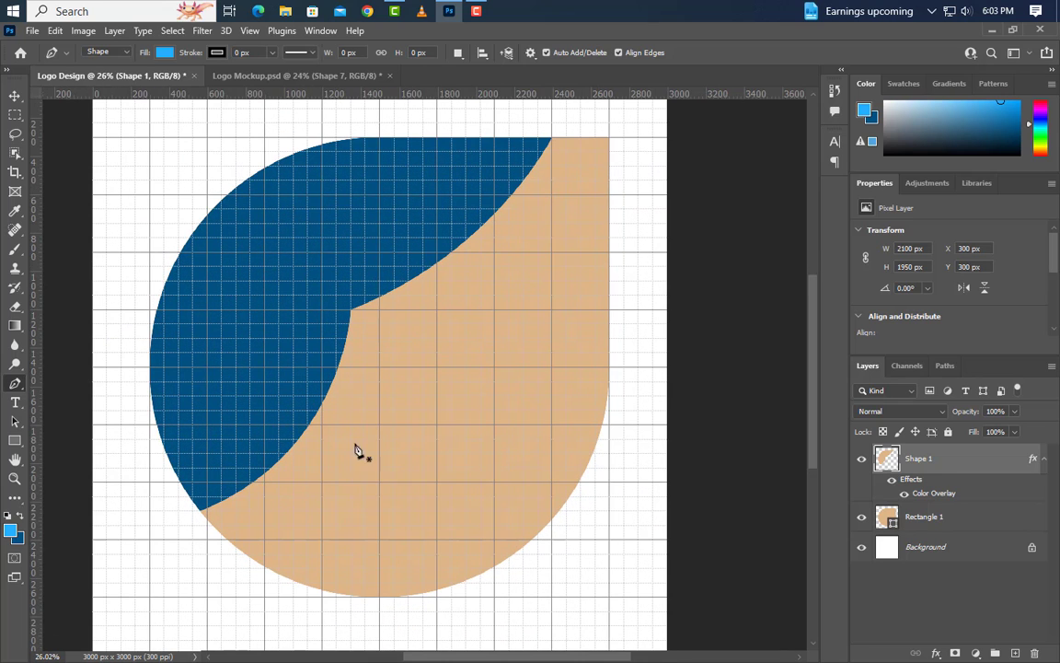
{"action": "left_click", "coordinate": [610, 183]}
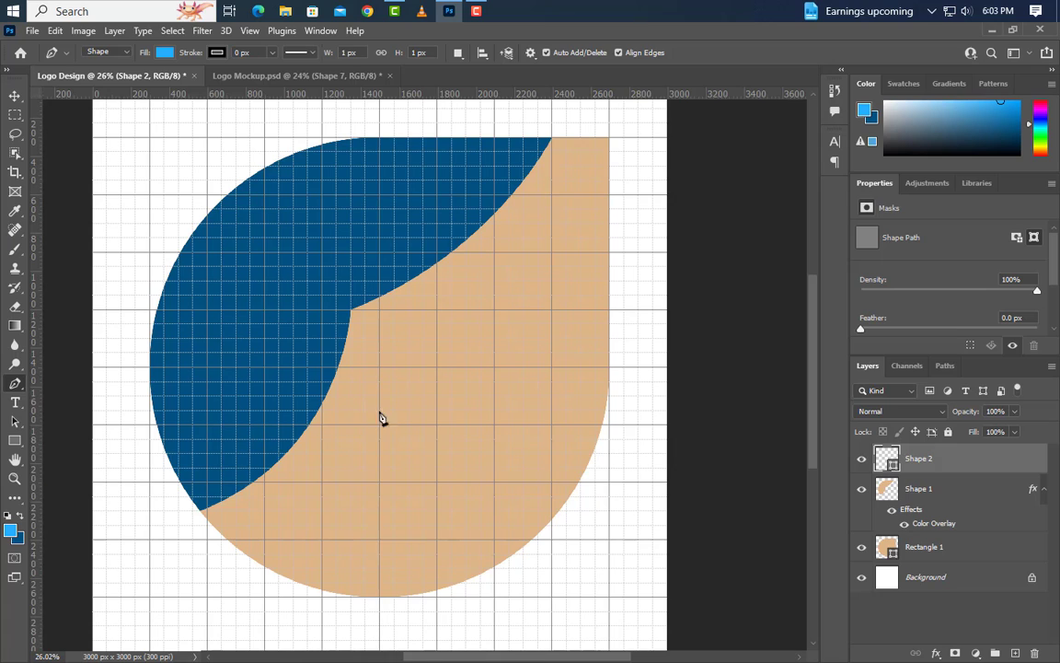
{"action": "left_click_drag", "start_coordinate": [366, 442], "coordinate": [250, 613]}
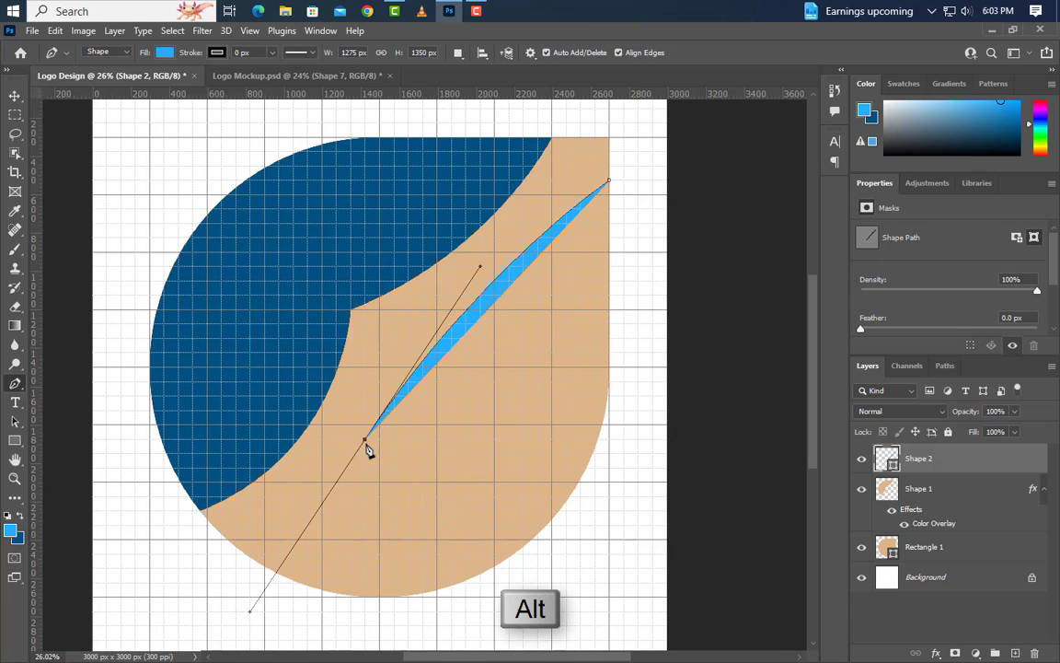
{"action": "left_click", "coordinate": [366, 439], "text": "alt"}
{"action": "left_click_drag", "start_coordinate": [608, 438], "coordinate": [727, 483]}
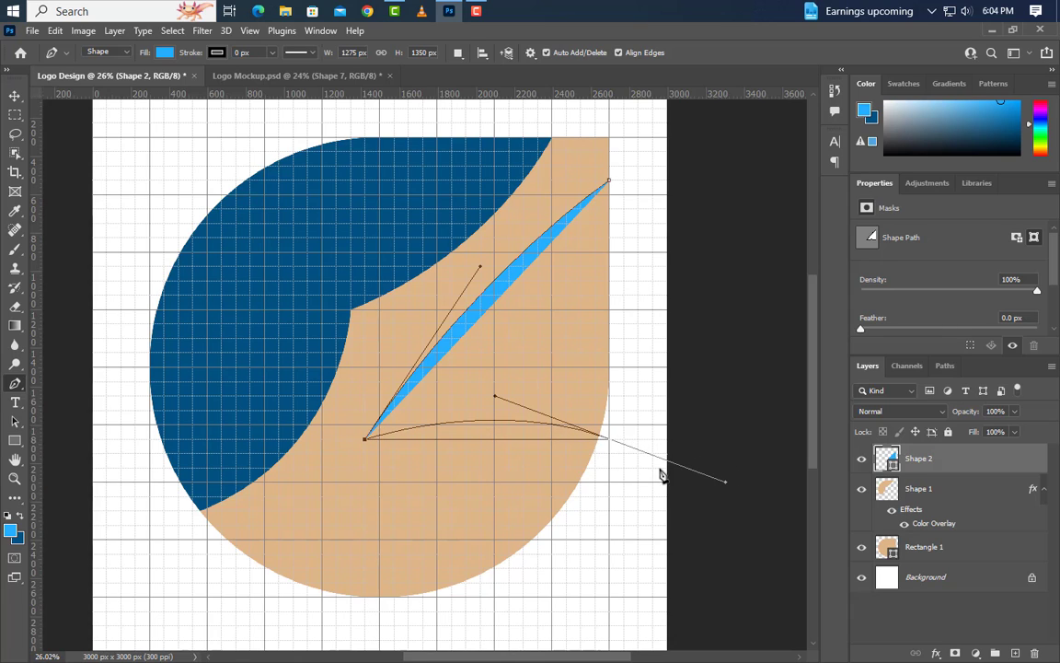
{"action": "left_click", "coordinate": [608, 439], "text": "alt"}
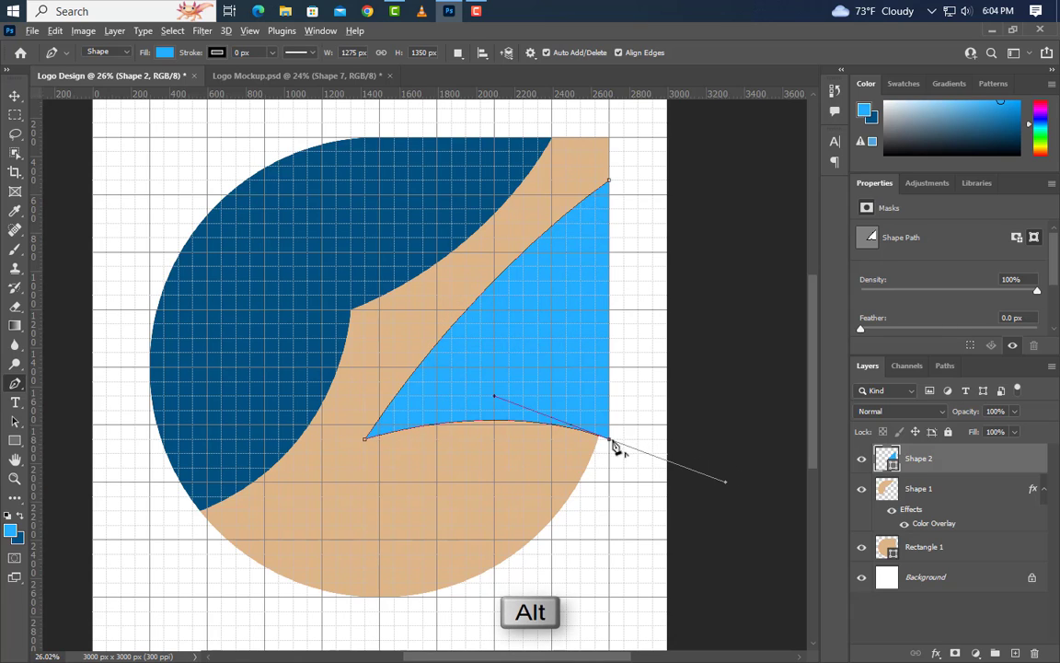
{"action": "left_click", "coordinate": [652, 180]}
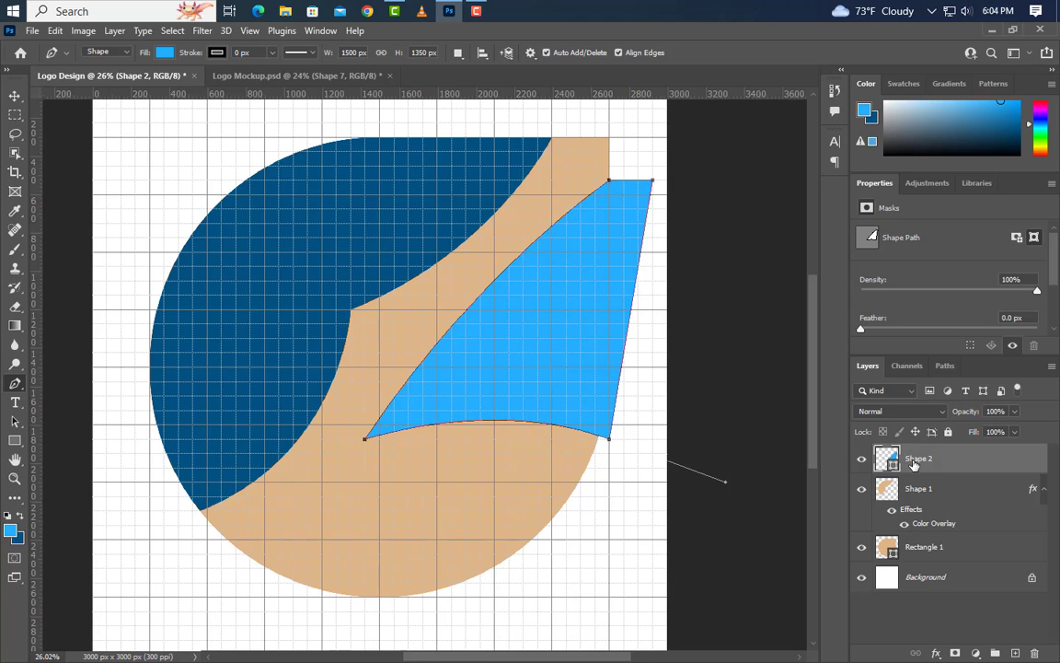
Rasterize Shape 2, delete the part outside the tan shape's outline, and clear the selection.
{"action": "left_click", "coordinate": [886, 489], "text": "ctrl"}
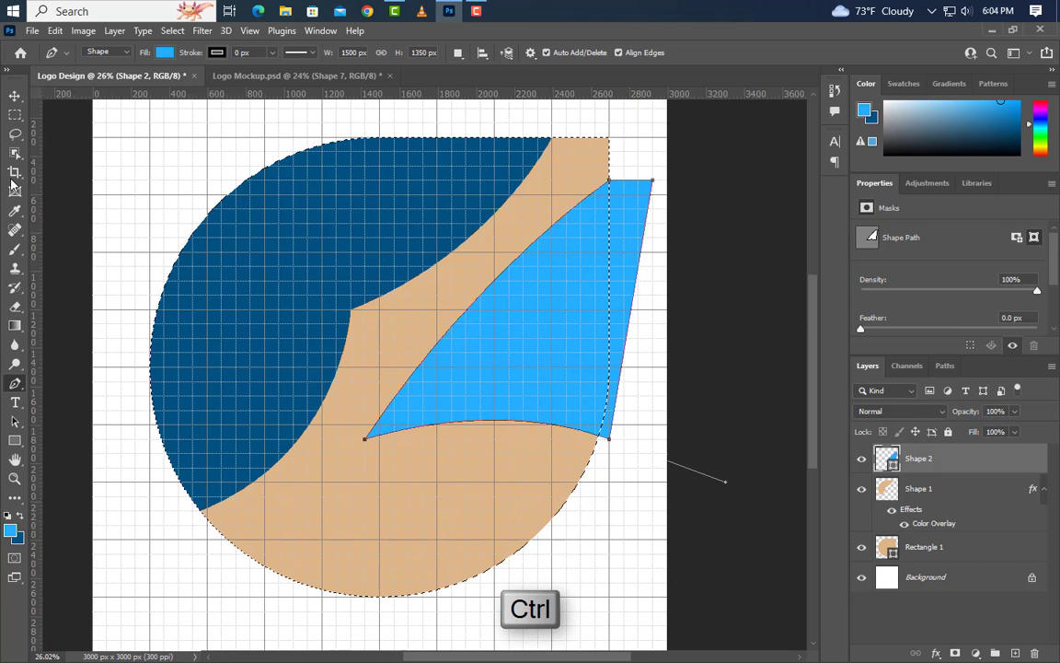
{"action": "left_click", "coordinate": [171, 30]}
{"action": "left_click", "coordinate": [187, 88]}
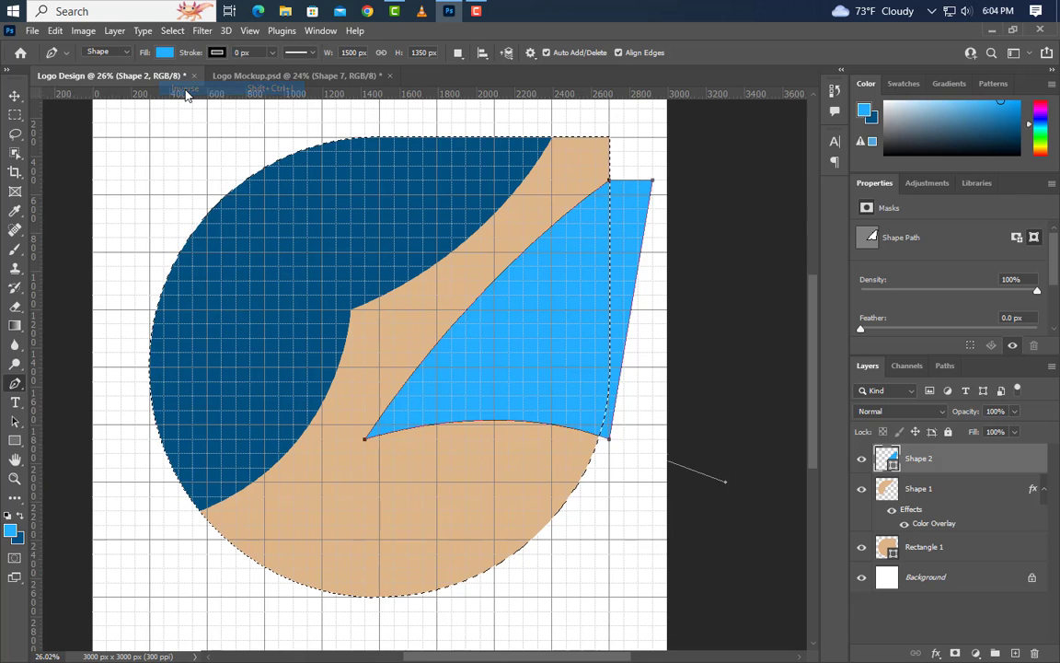
{"action": "right_click", "coordinate": [962, 455]}
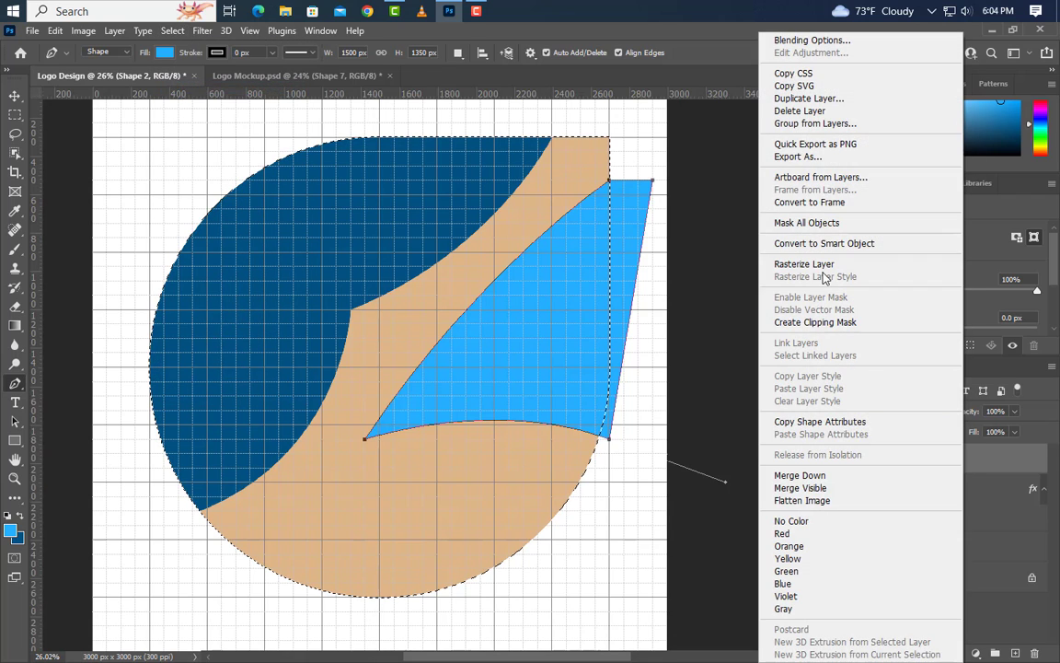
{"action": "left_click", "coordinate": [824, 273]}
{"action": "key", "text": "Delete"}
{"action": "key", "text": "ctrl+d"}
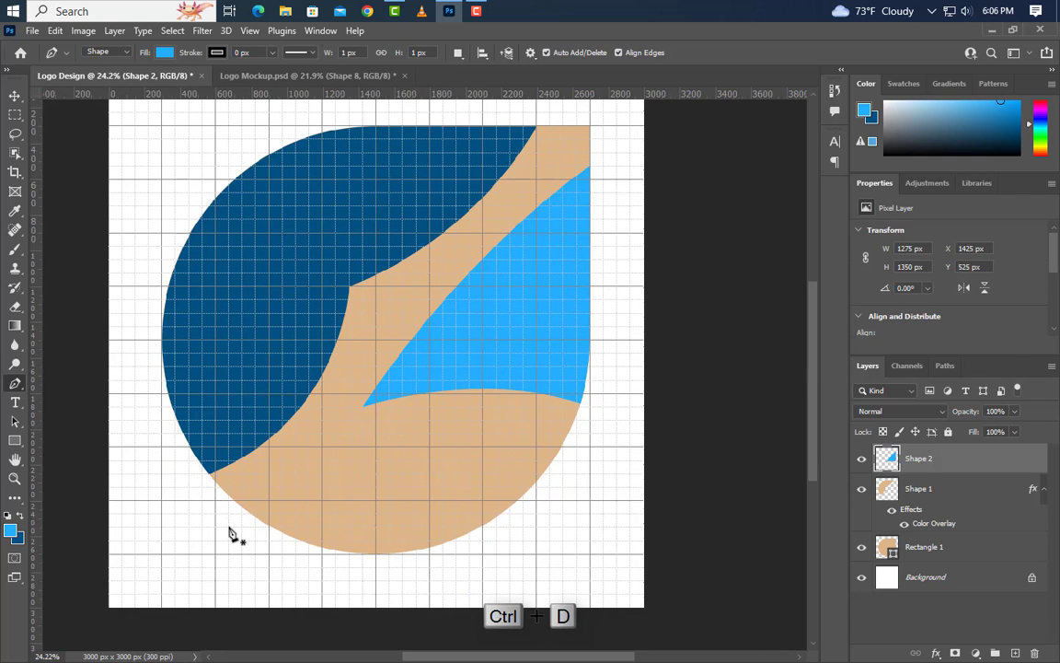
Draw a closed light blue Pen shape about 2025 by 800 px across the tan shape's bottom, with a curved top edge and straight outer sides.
{"action": "left_click", "coordinate": [229, 529]}
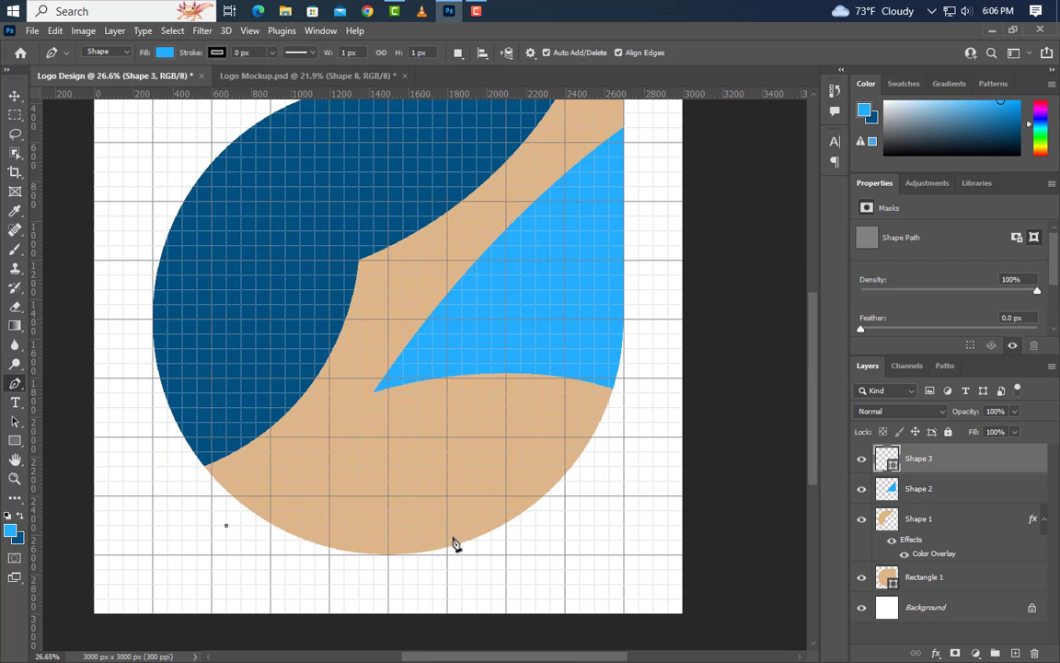
{"action": "left_click_drag", "start_coordinate": [589, 451], "coordinate": [788, 497]}
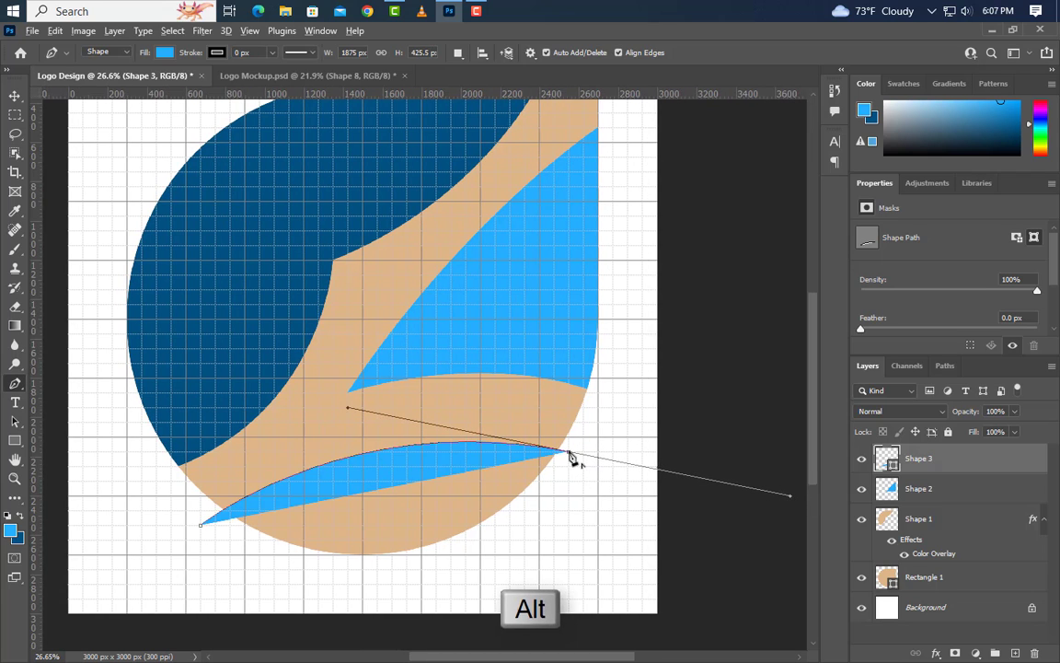
{"action": "left_click", "coordinate": [561, 539]}
{"action": "left_click", "coordinate": [480, 598]}
{"action": "left_click", "coordinate": [269, 598]}
{"action": "left_click", "coordinate": [172, 555]}
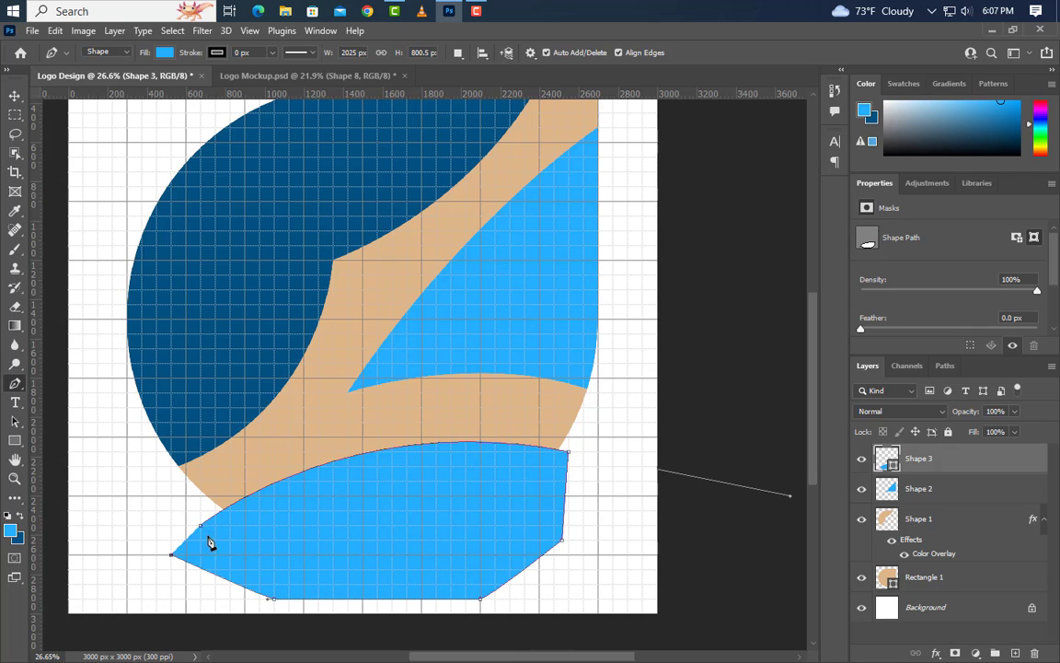
{"action": "left_click", "coordinate": [201, 531]}
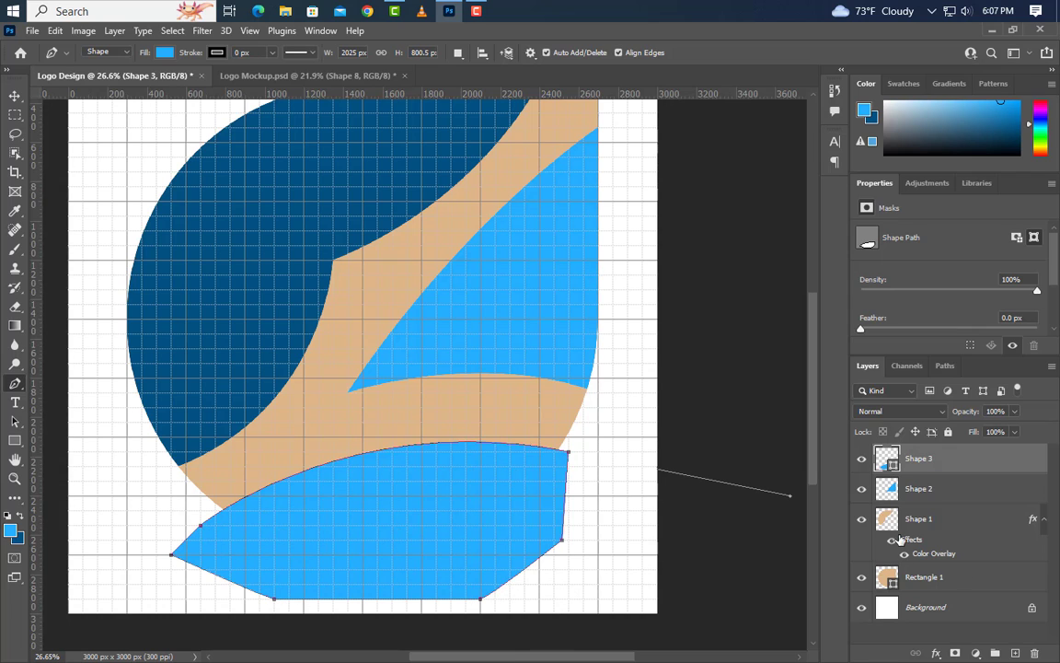
Rasterize Shape 3, delete the part of it outside the tan shape's outline, and clear the selection.
{"action": "left_click", "coordinate": [894, 585], "text": "ctrl"}
{"action": "right_click", "coordinate": [962, 463]}
{"action": "left_click", "coordinate": [803, 265]}
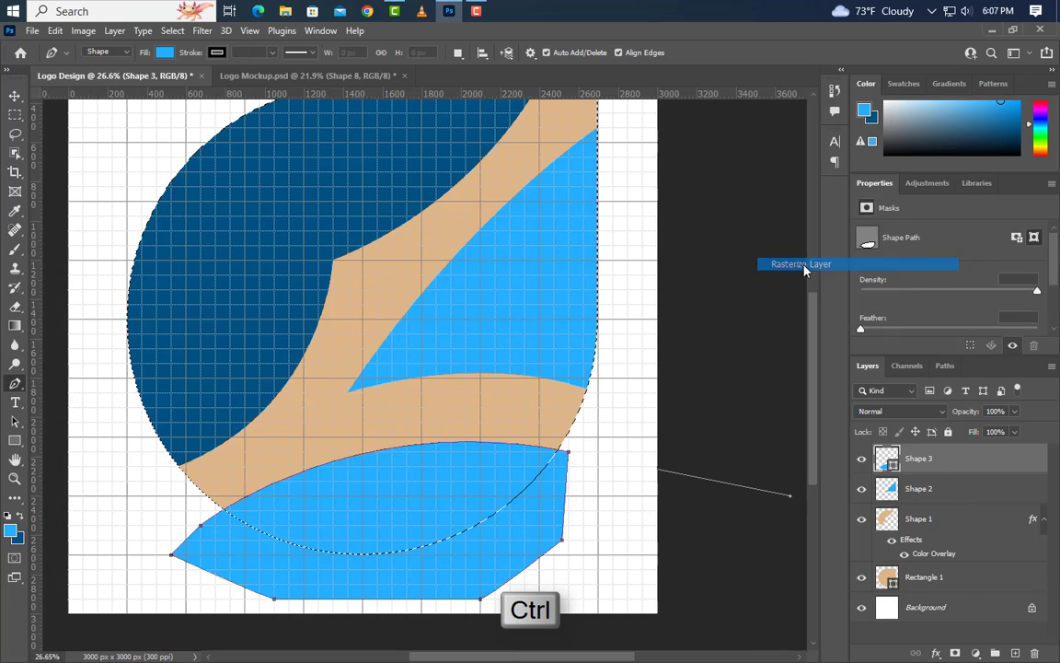
{"action": "left_click", "coordinate": [173, 33]}
{"action": "left_click", "coordinate": [184, 86]}
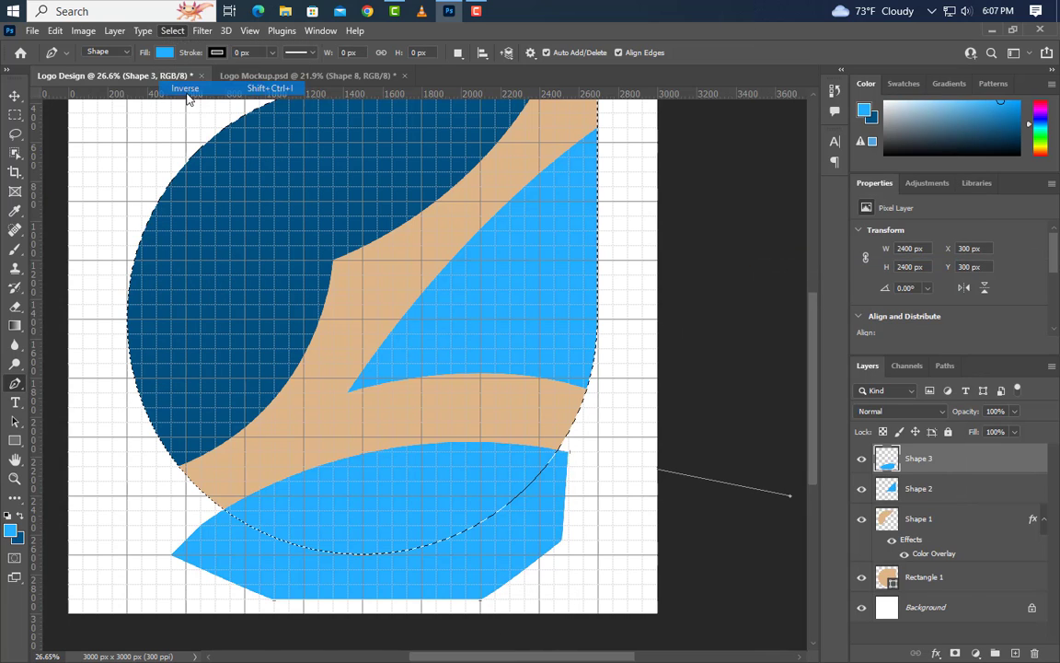
{"action": "key", "text": "Delete"}
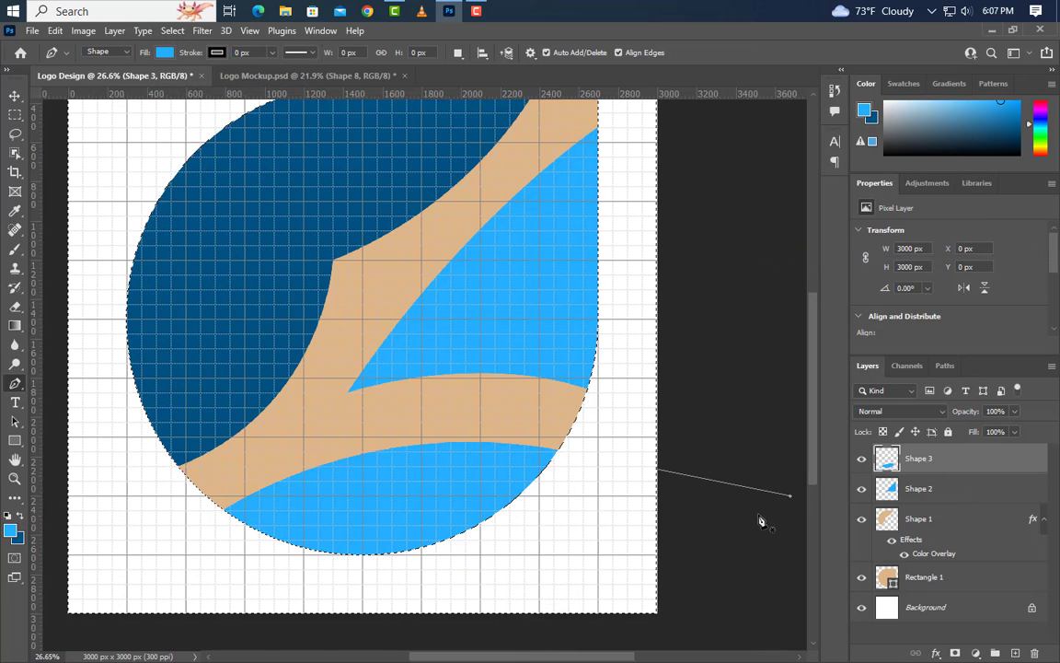
{"action": "key", "text": "ctrl+d"}
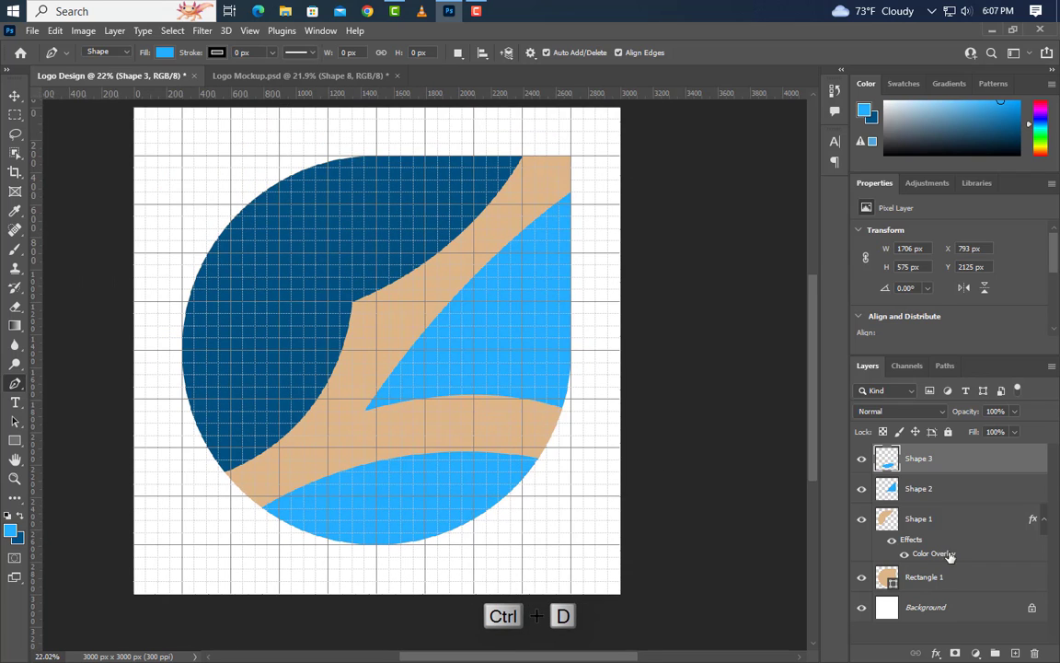
Delete the tan Rectangle 1 layer and apply a Color Overlay of #91cef6 in Normal mode at 100% opacity to Shape 3.
{"action": "left_click", "coordinate": [920, 520]}
{"action": "left_click_drag", "start_coordinate": [959, 578], "coordinate": [1035, 651]}
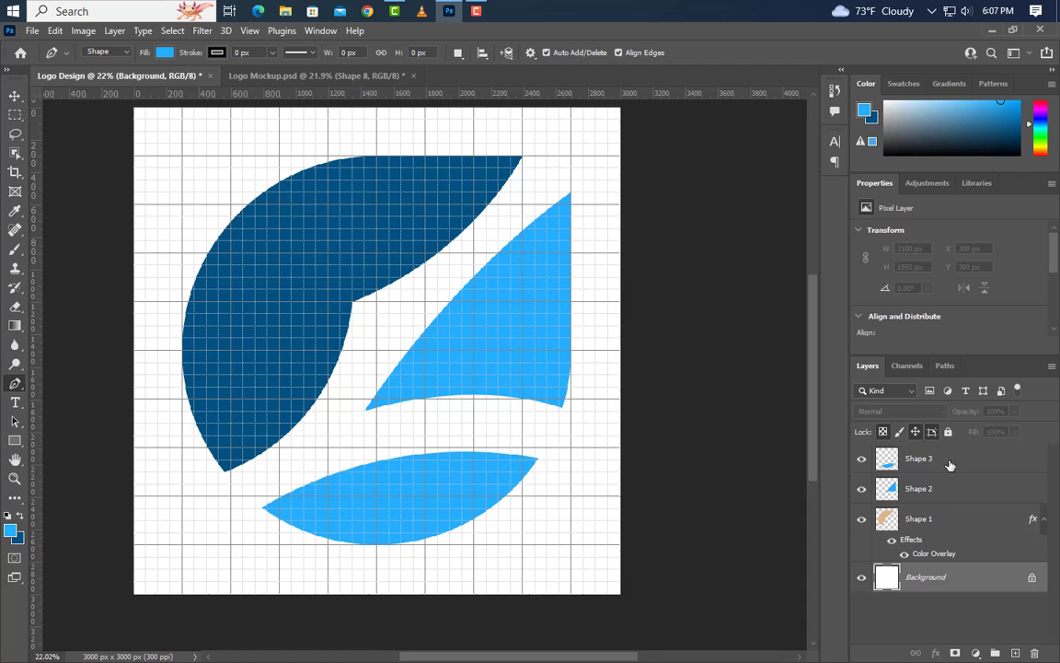
{"action": "double_click", "coordinate": [1005, 467]}
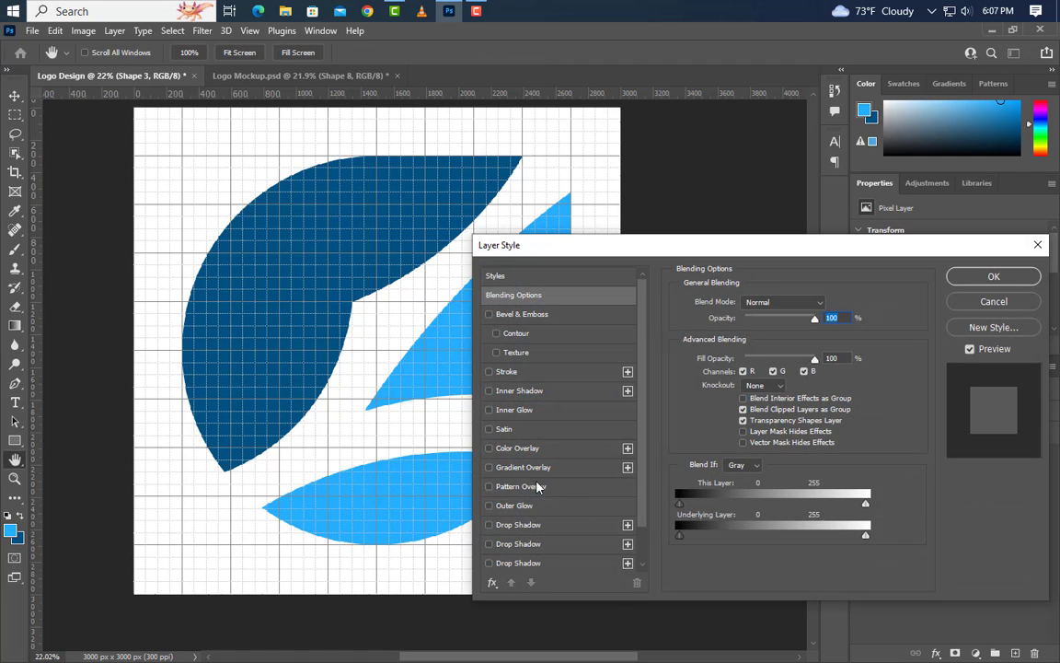
{"action": "left_click", "coordinate": [556, 452]}
{"action": "left_click", "coordinate": [827, 308]}
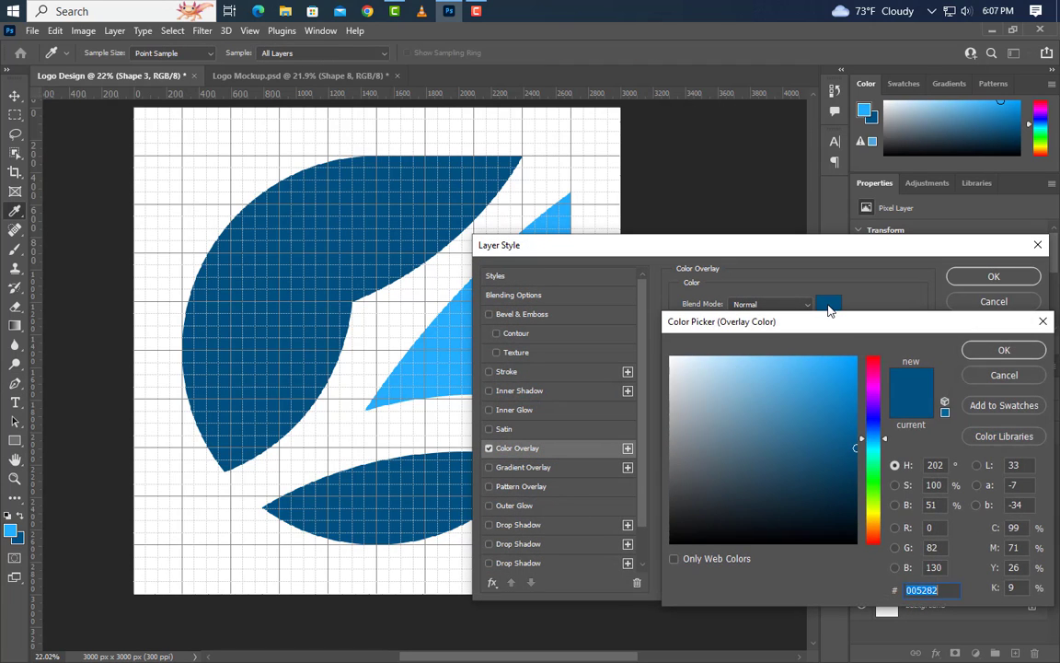
{"action": "type", "text": "91cef6"}
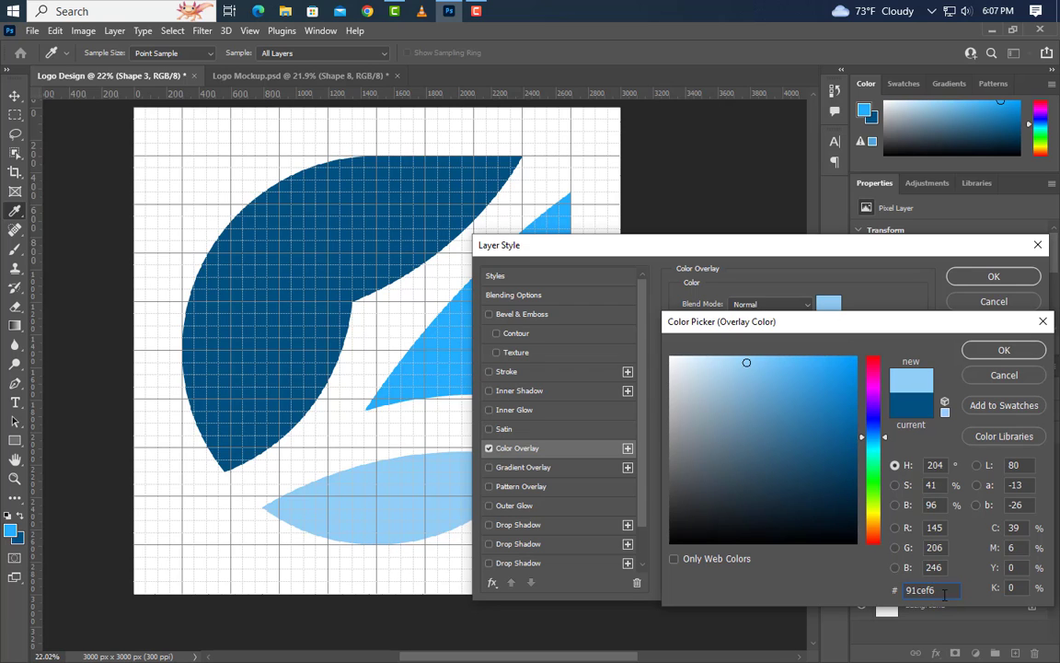
{"action": "left_click", "coordinate": [1004, 349]}
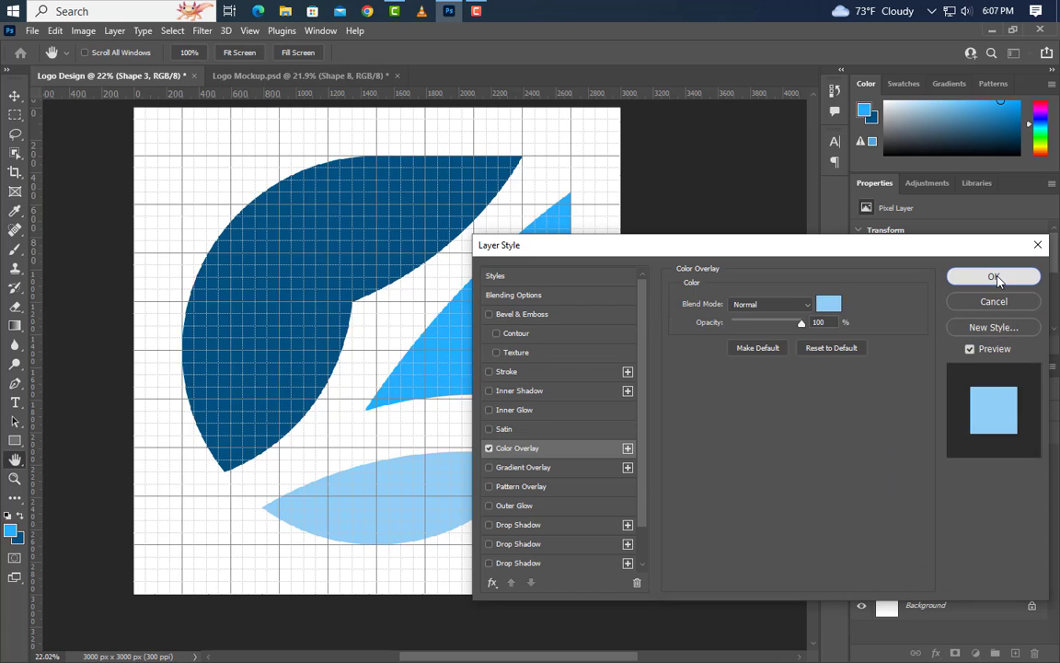
{"action": "left_click", "coordinate": [994, 276]}
Group the Shape 1, Shape 2 and Shape 3 layers together.
{"action": "left_click", "coordinate": [954, 520], "text": "shift"}
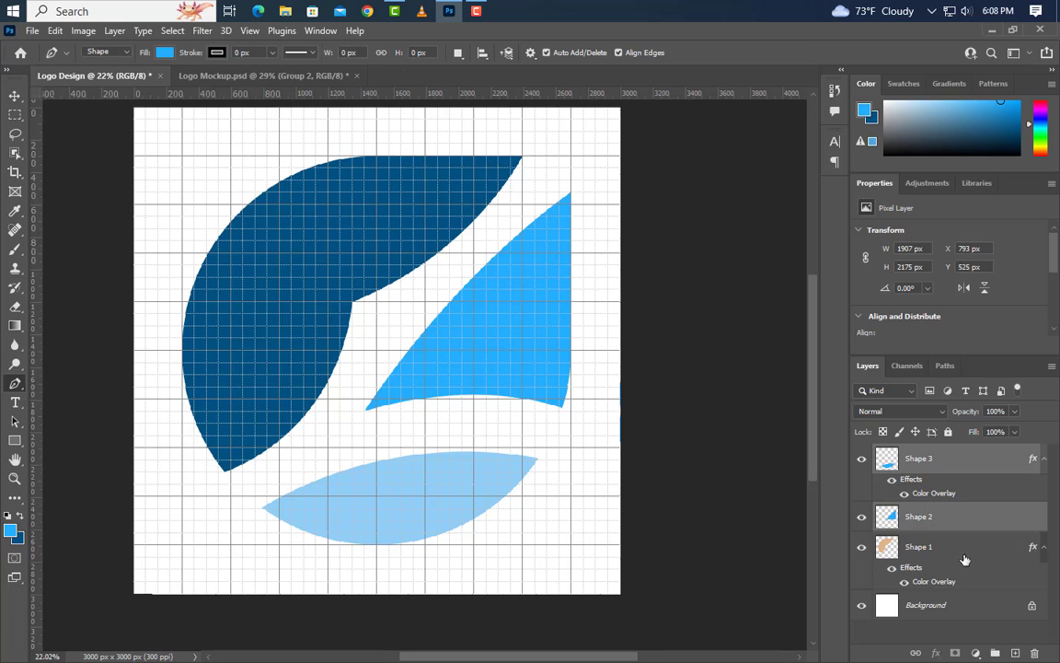
{"action": "left_click", "coordinate": [961, 550], "text": "shift"}
{"action": "left_click", "coordinate": [995, 653]}
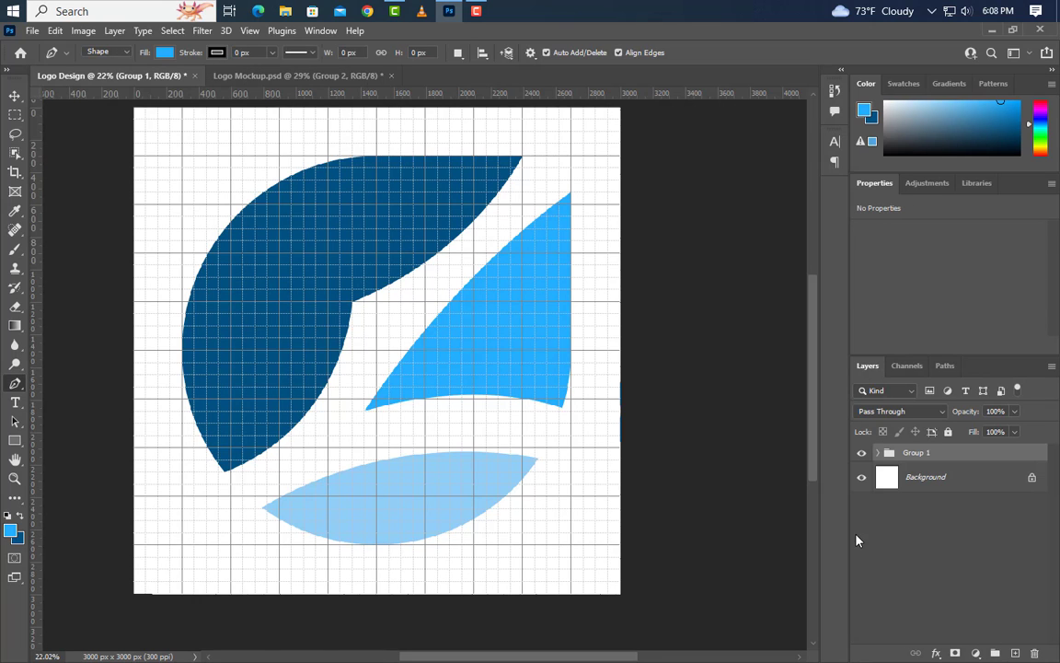
Scale the symbol group to about 29.7% and place it just inside the canvas's left edge, centred at about X 375, Y 1218 px.
{"action": "key", "text": "ctrl+t"}
{"action": "left_click_drag", "start_coordinate": [383, 153], "coordinate": [381, 423]}
{"action": "left_click_drag", "start_coordinate": [381, 499], "coordinate": [195, 321]}
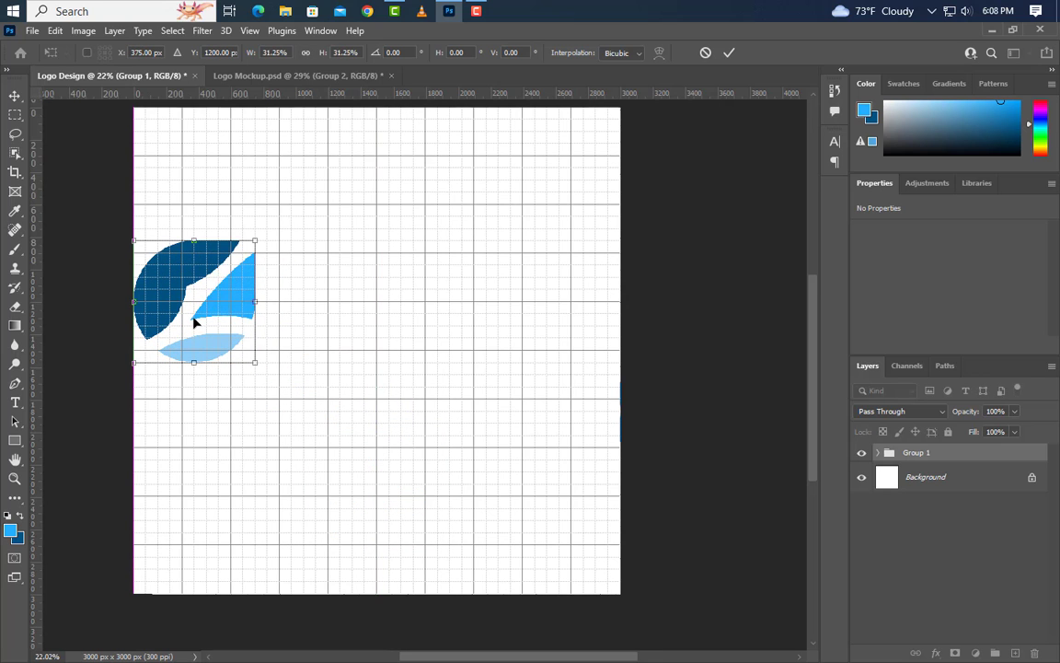
{"action": "scroll", "coordinate": [154, 299], "scroll_direction": "up", "scroll_amount": 10}
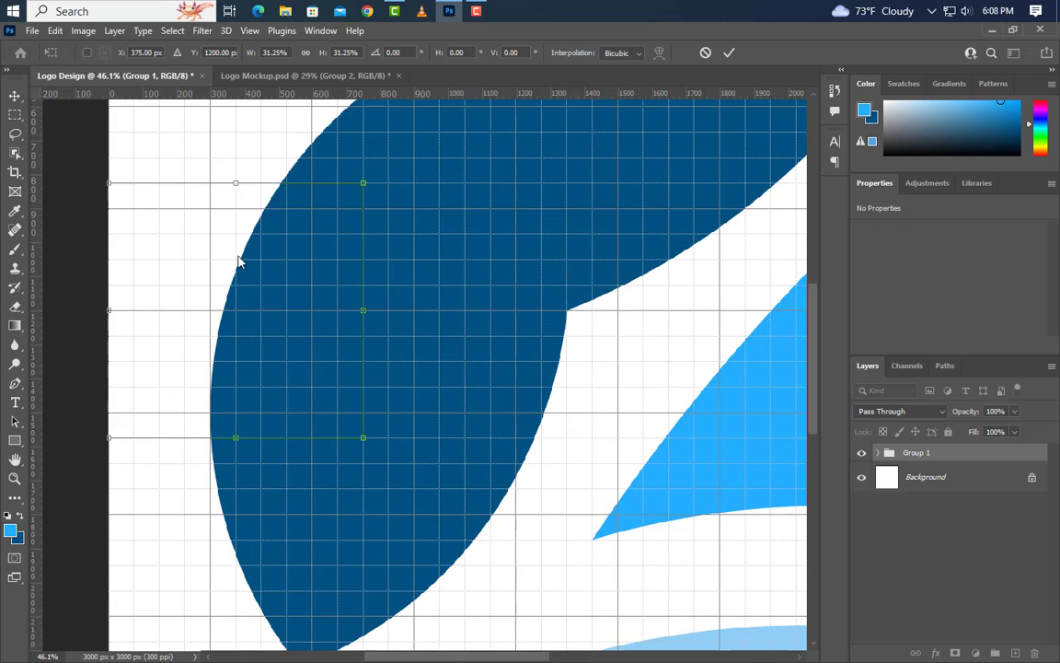
{"action": "left_click_drag", "start_coordinate": [235, 182], "coordinate": [235, 195]}
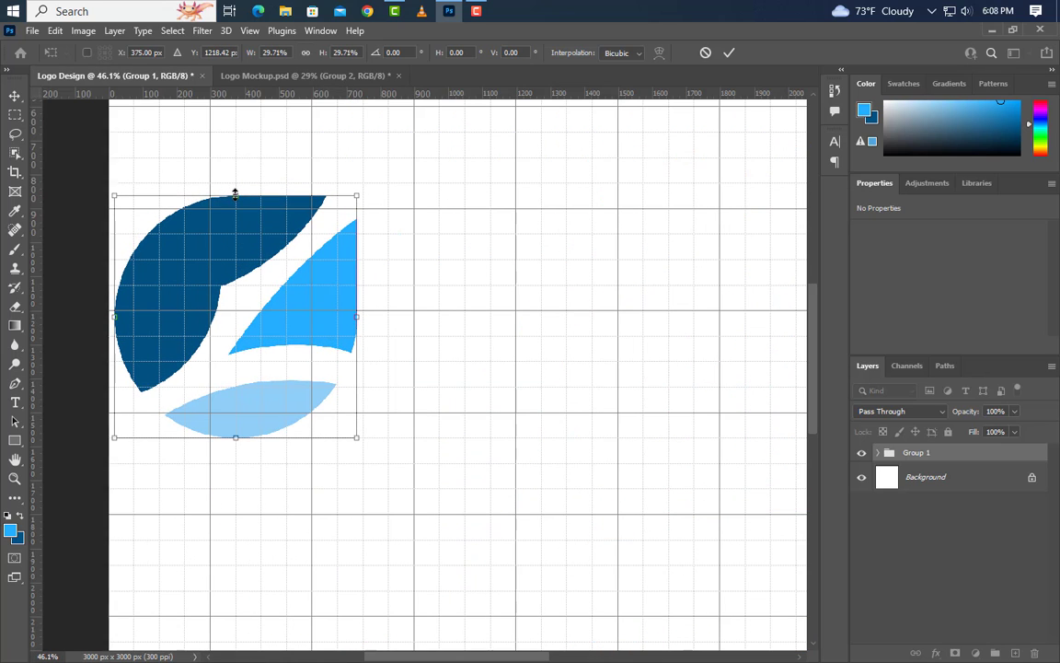
{"action": "left_click", "coordinate": [730, 53]}
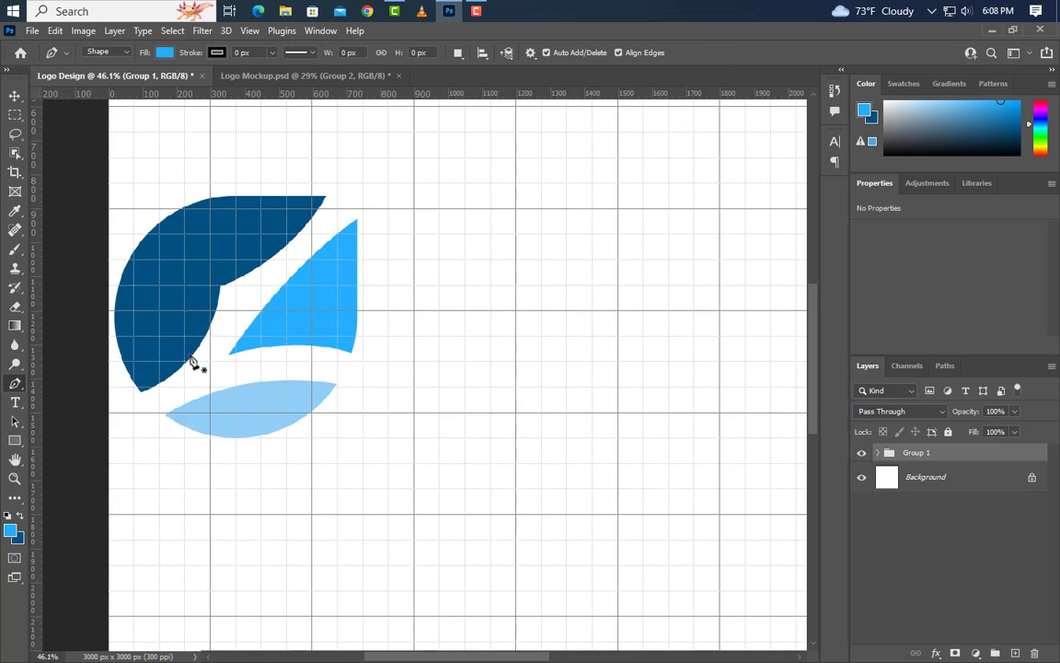
Add the light blue text "Artificial" to the right of the symbol in Arial Bold at 132.5 pt.
{"action": "scroll", "coordinate": [142, 414], "scroll_direction": "down", "scroll_amount": 5}
{"action": "key", "text": "v"}
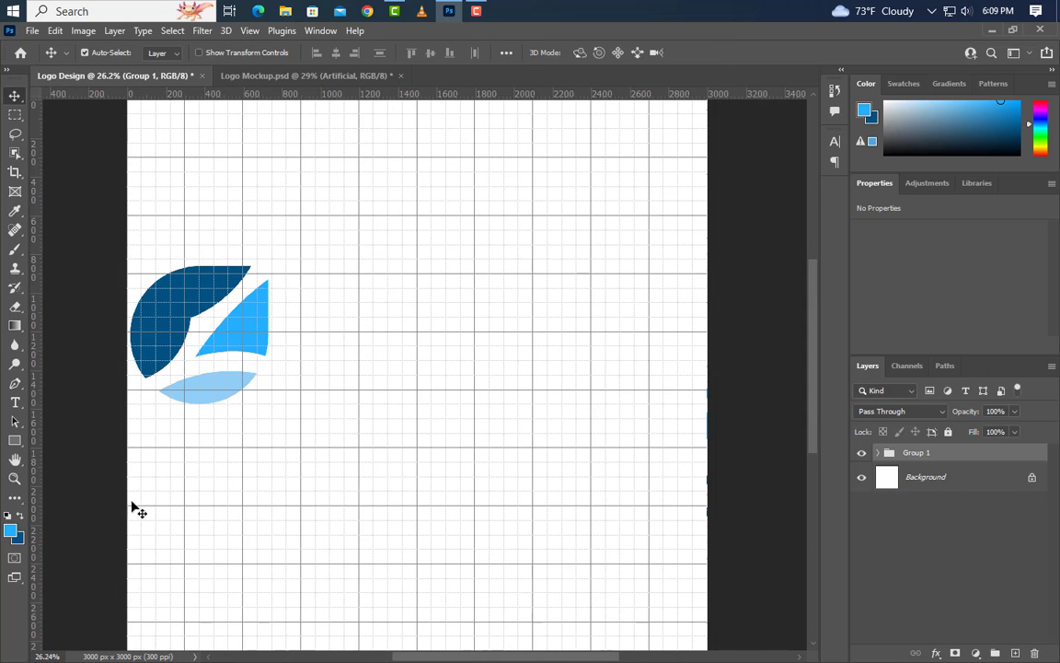
{"action": "left_click", "coordinate": [15, 401]}
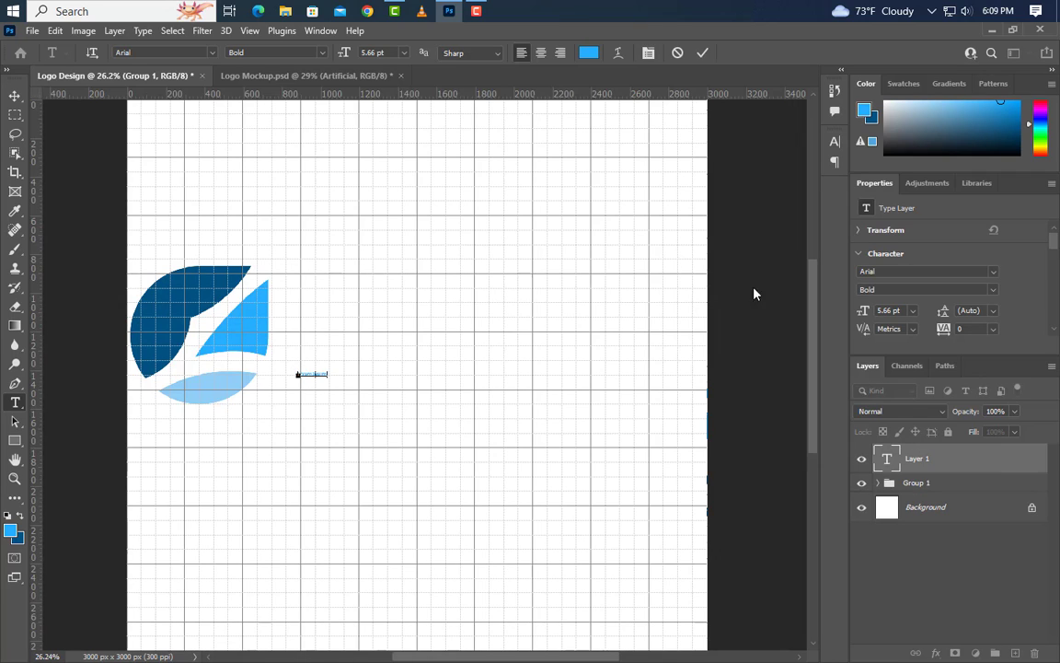
{"action": "left_click", "coordinate": [702, 53]}
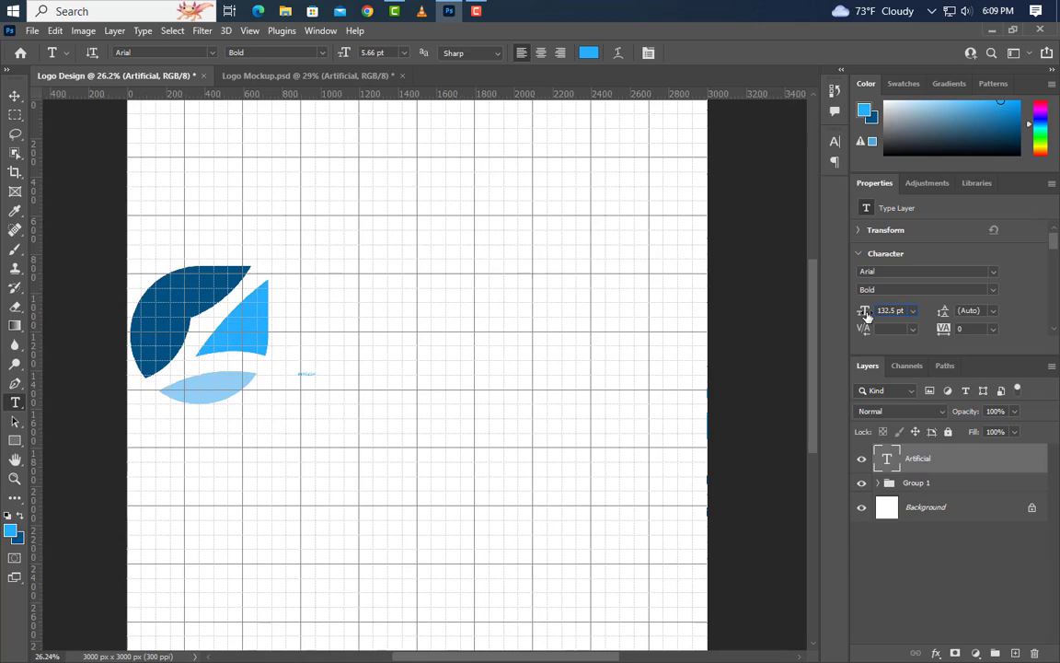
{"action": "key", "text": "Return"}
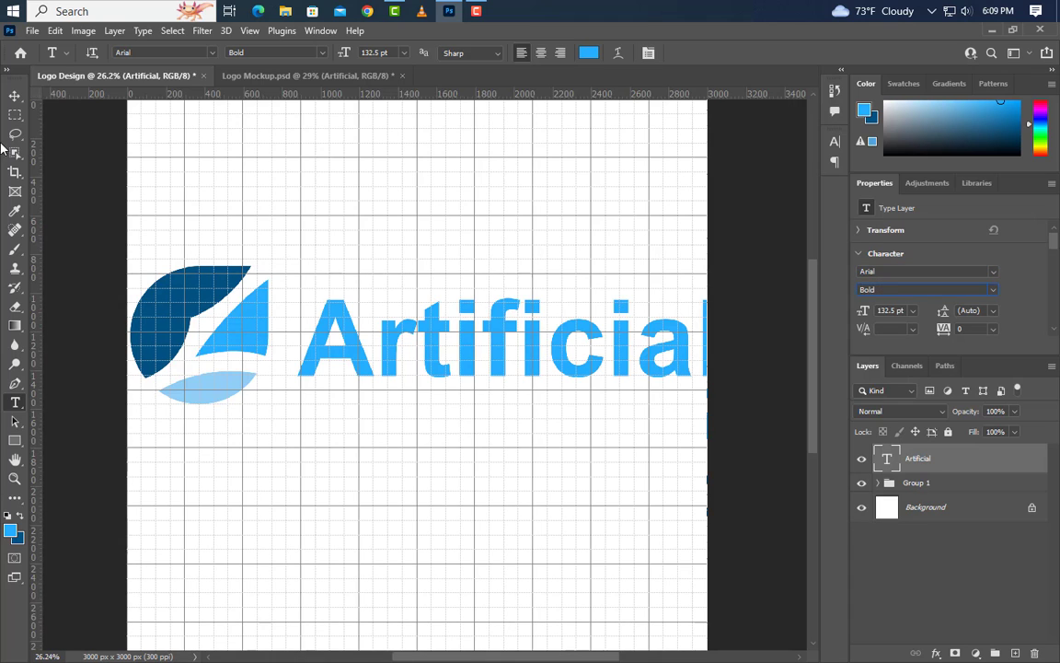
Move the "Artificial" text so its base aligns with the symbol's bottom, and nudge it left until it fits inside the canvas.
{"action": "left_click", "coordinate": [15, 95]}
{"action": "left_click_drag", "start_coordinate": [578, 375], "coordinate": [567, 402]}
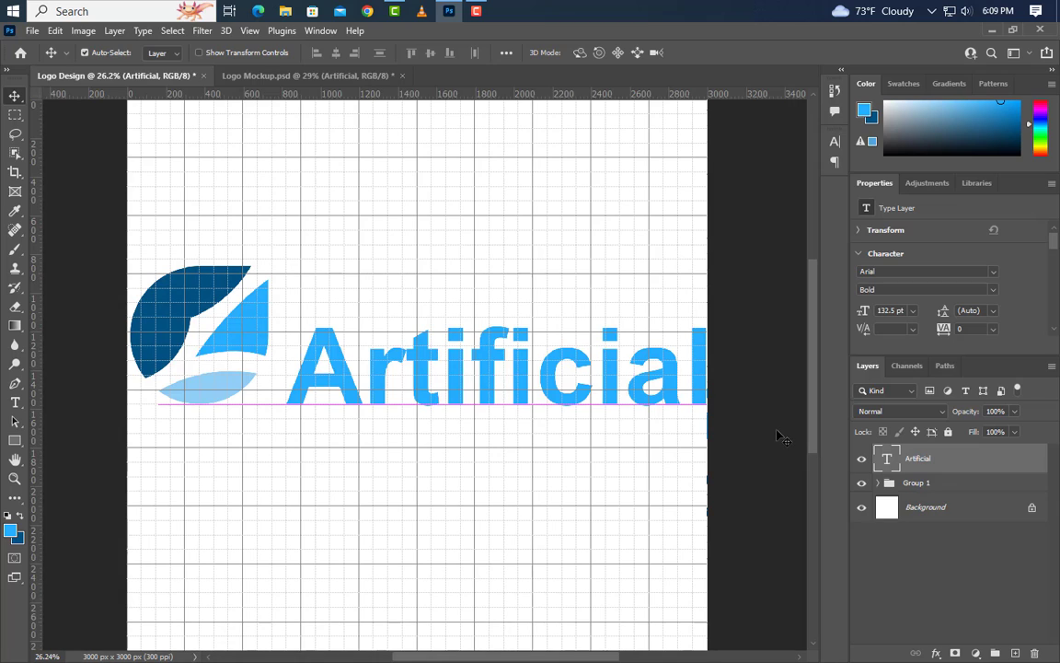
{"action": "key", "text": "Left"}
{"action": "key", "text": "Left"}
{"action": "key", "text": "Left"}
{"action": "key", "text": "Left"}
{"action": "key", "text": "Left"}
{"action": "key", "text": "Left"}
{"action": "key", "text": "Left"}
{"action": "key", "text": "Left"}
{"action": "key", "text": "Left"}
{"action": "key", "text": "Left"}
{"action": "key", "text": "Left"}
{"action": "key", "text": "Left"}
{"action": "key", "text": "Left"}
{"action": "key", "text": "Left"}
{"action": "key", "text": "Left"}
{"action": "key", "text": "Left"}
{"action": "key", "text": "Left"}
{"action": "key", "text": "Left"}
{"action": "key", "text": "Left"}
{"action": "key", "text": "Left"}
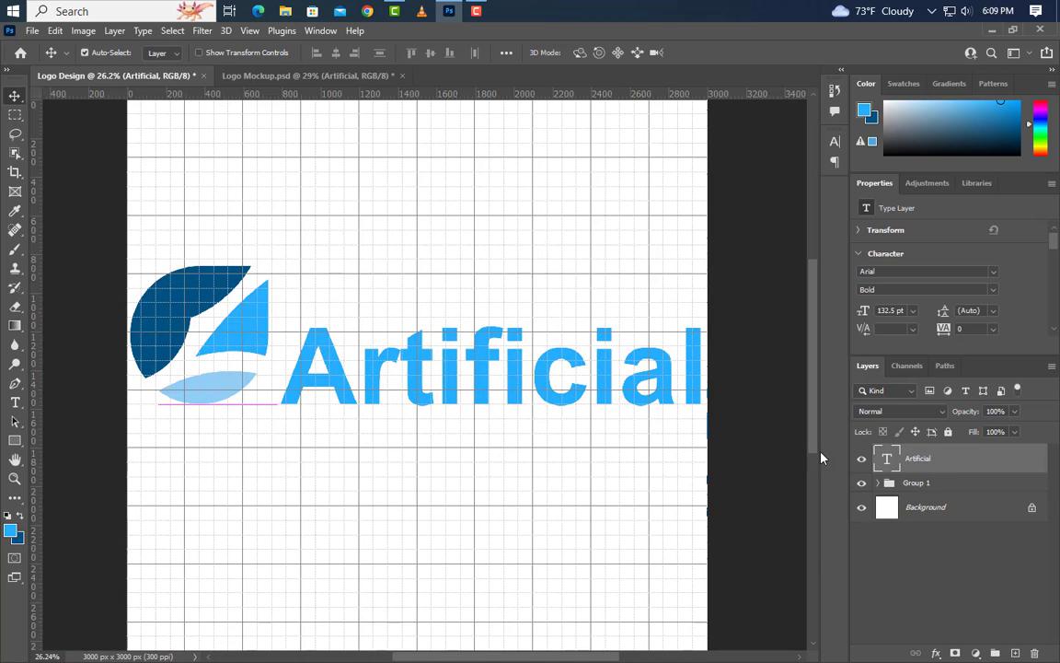
Nudge the symbol group slightly right, away from the canvas's left edge.
{"action": "left_click", "coordinate": [924, 488]}
{"action": "key", "text": "Right"}
{"action": "key", "text": "Right"}
{"action": "key", "text": "Right"}
{"action": "key", "text": "Right"}
{"action": "key", "text": "Right"}
{"action": "key", "text": "Right"}
{"action": "key", "text": "Right"}
{"action": "key", "text": "Right"}
{"action": "key", "text": "Right"}
{"action": "key", "text": "Right"}
{"action": "key", "text": "Right"}
{"action": "key", "text": "Right"}
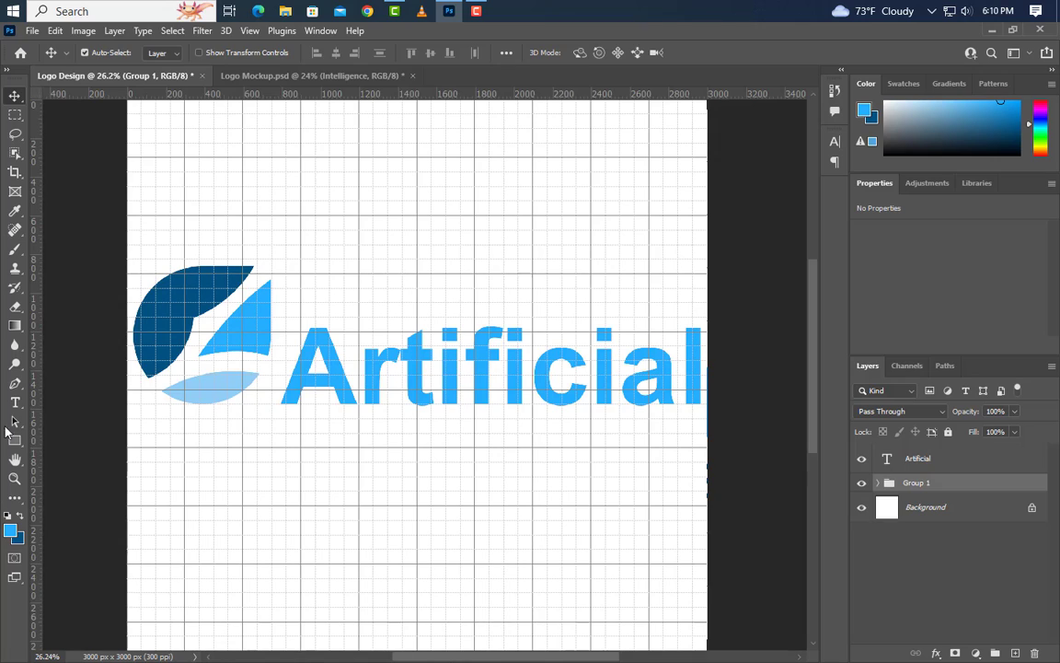
Add the dark blue text "intelligence" below the symbol in Poppins SemiBold at 5.66 pt with 350 tracking.
{"action": "left_click", "coordinate": [14, 403]}
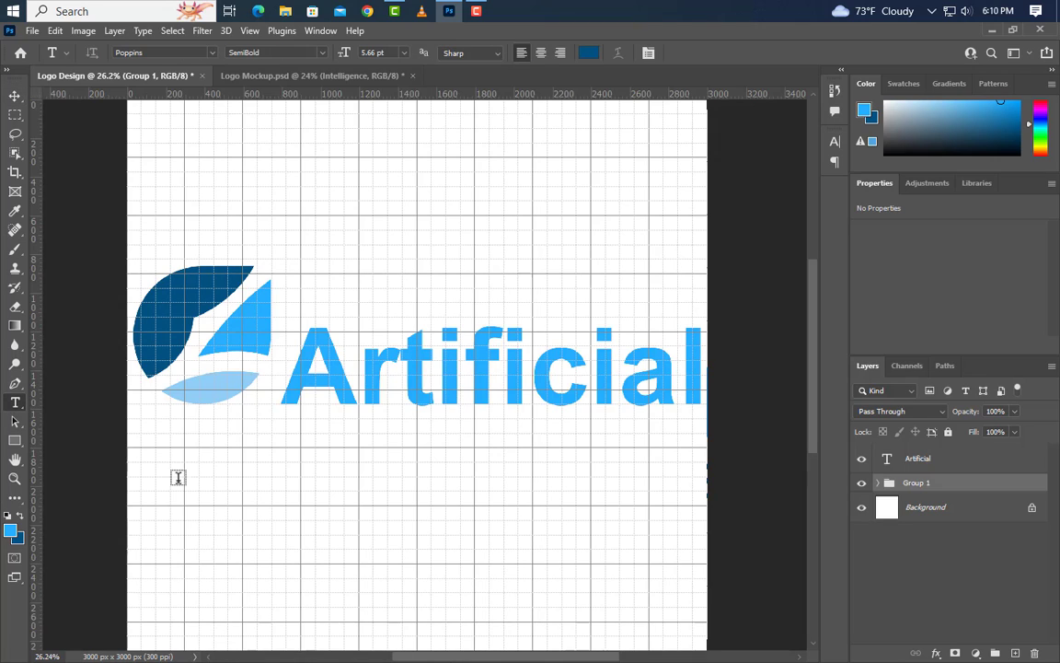
{"action": "left_click", "coordinate": [154, 495]}
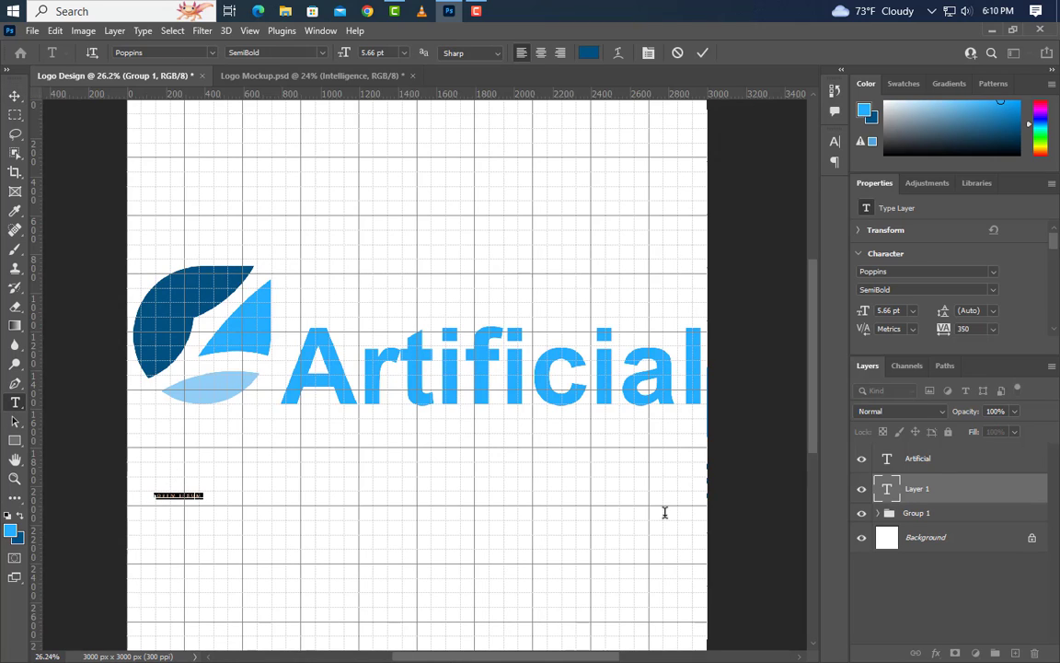
{"action": "left_click", "coordinate": [701, 53]}
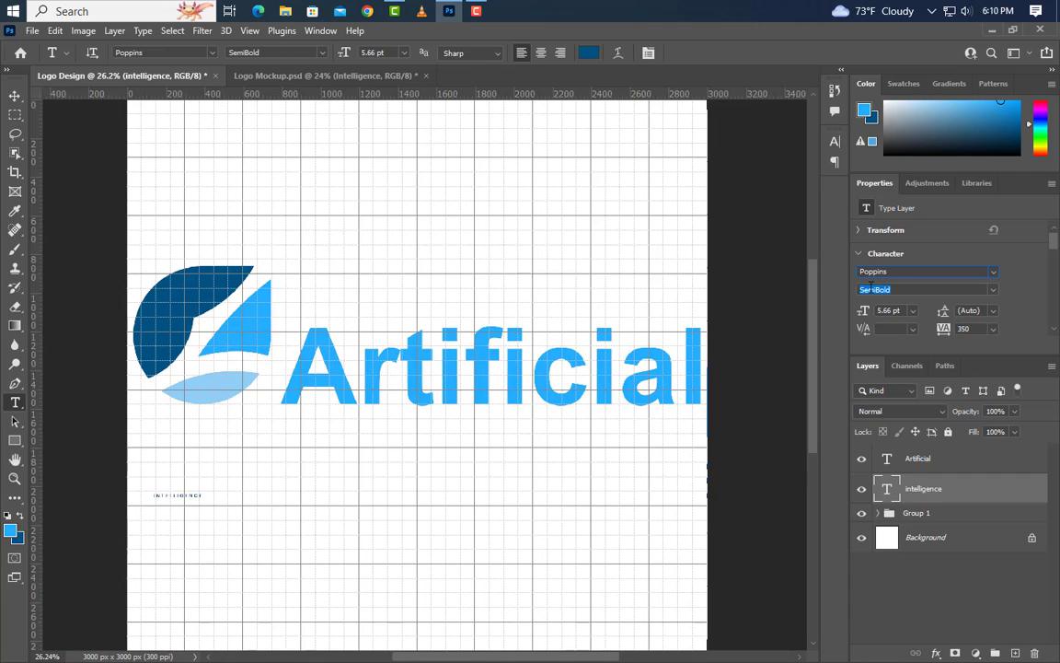
Scale the "intelligence" text to about 67 pt so it spans the canvas width, and place it directly beneath the symbol and "Artificial".
{"action": "key", "text": "ctrl+t"}
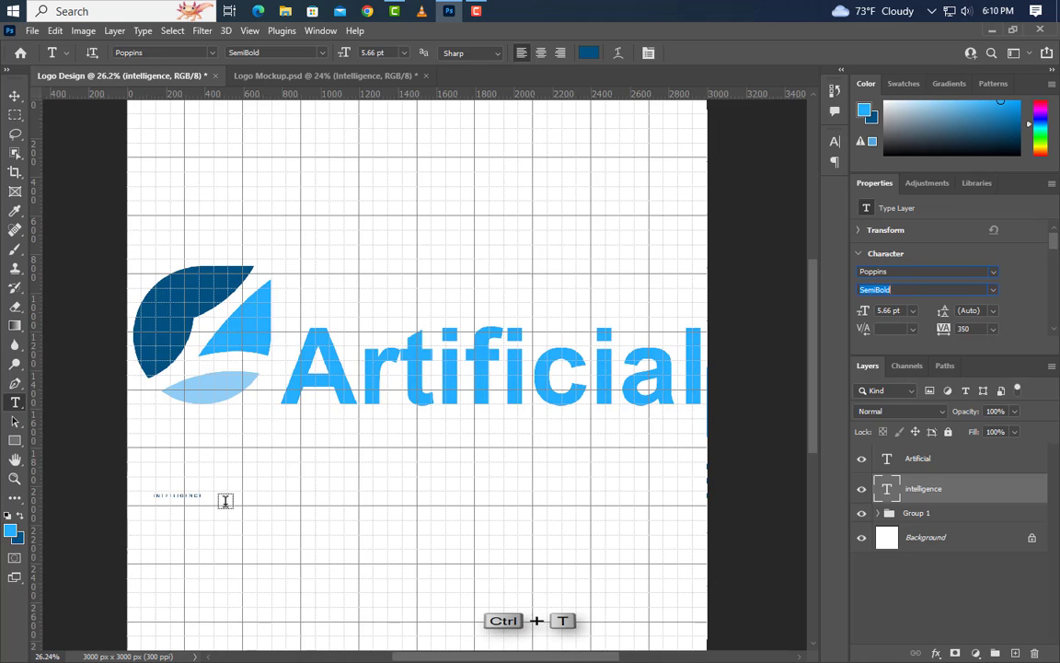
{"action": "left_click_drag", "start_coordinate": [208, 495], "coordinate": [725, 469]}
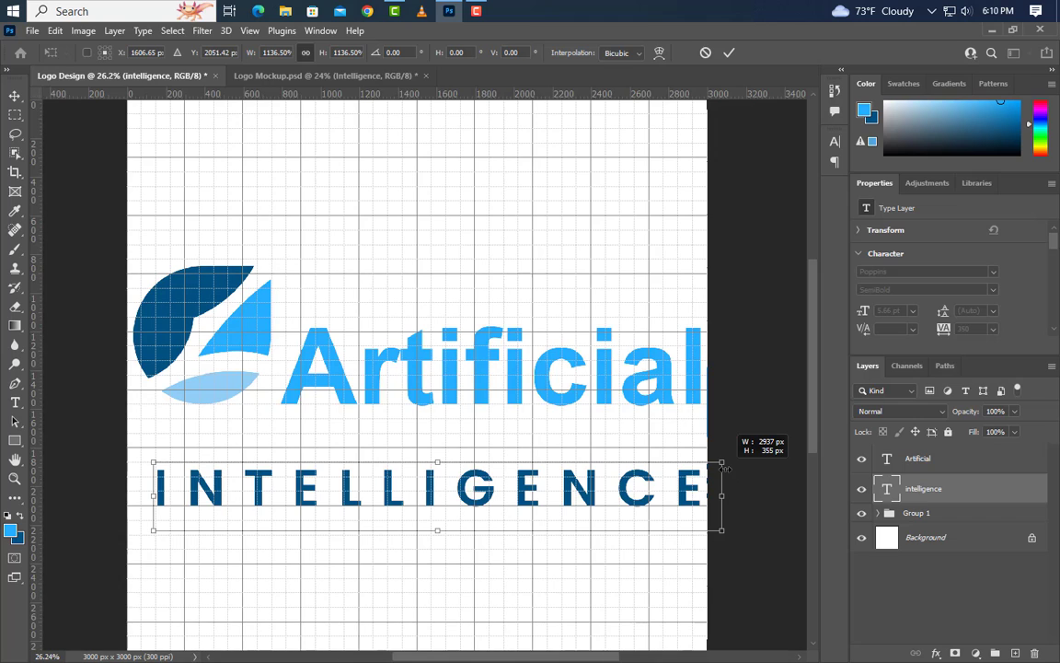
{"action": "left_click_drag", "start_coordinate": [153, 530], "coordinate": [129, 532]}
{"action": "left_click_drag", "start_coordinate": [458, 491], "coordinate": [461, 449]}
{"action": "left_click", "coordinate": [731, 54]}
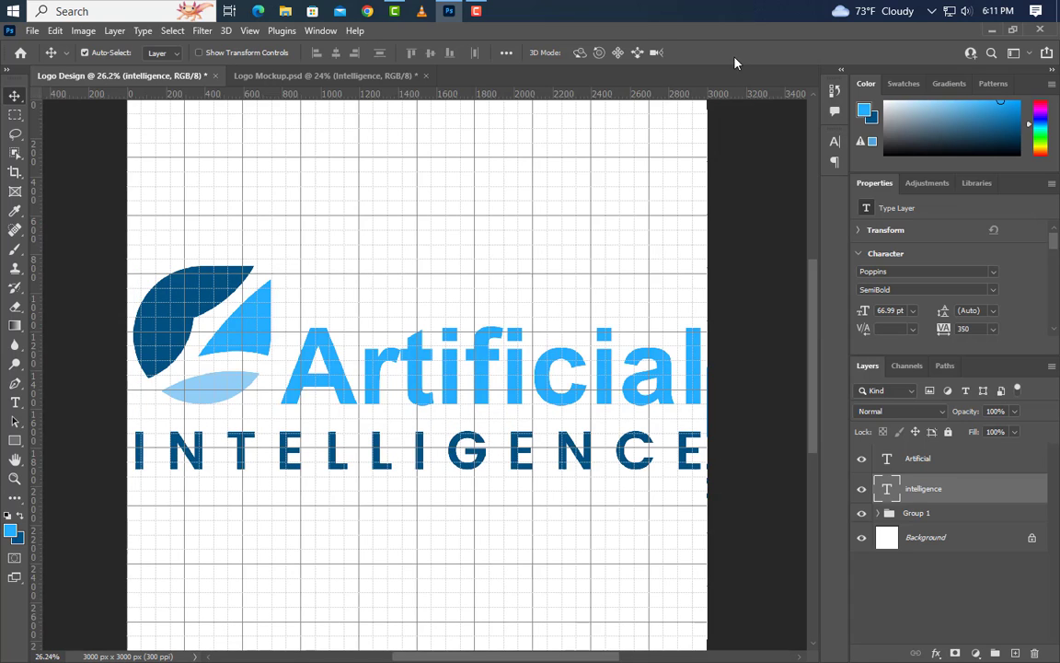
Hide the grid on the canvas.
{"action": "left_click", "coordinate": [250, 33]}
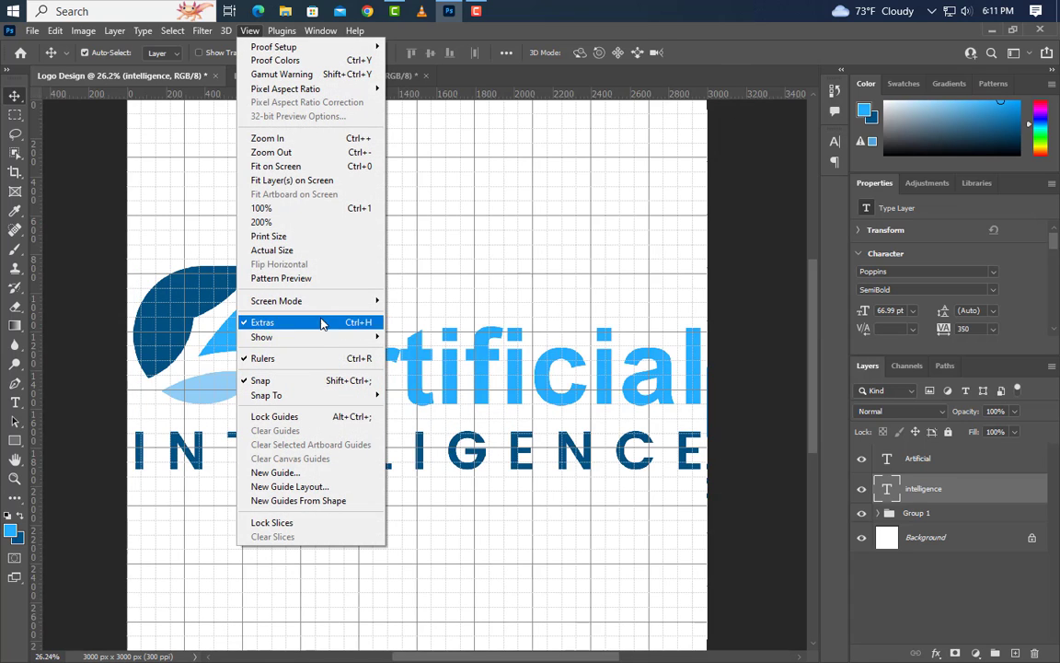
{"action": "mouse_move", "coordinate": [276, 337]}
{"action": "left_click", "coordinate": [410, 380]}
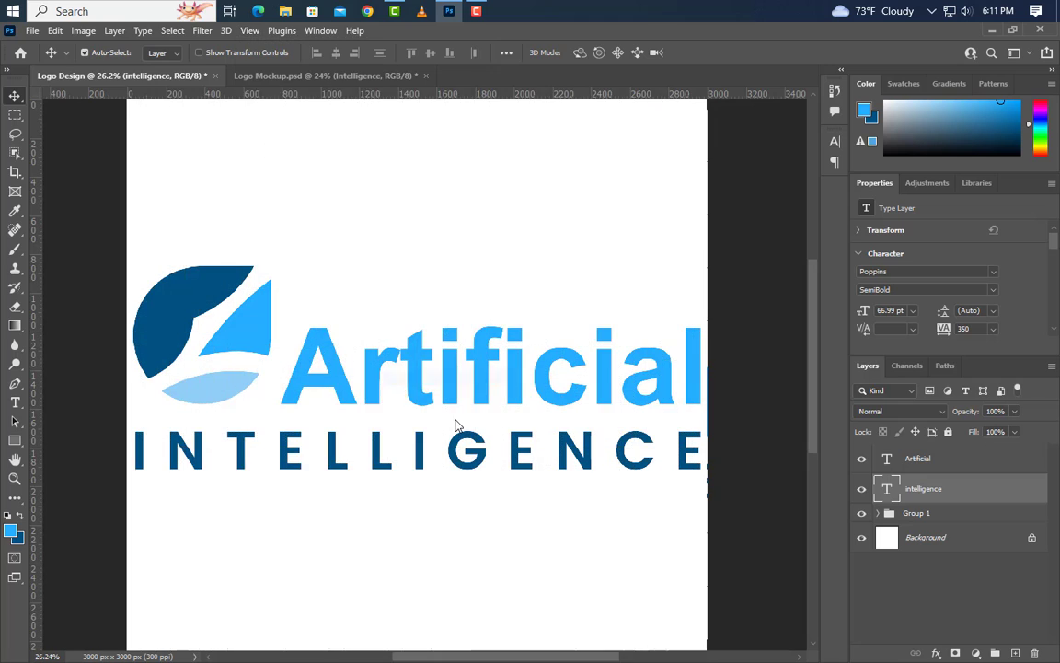
Combine the "Artificial" and "intelligence" text layers and the symbol group into one new group.
{"action": "scroll", "coordinate": [493, 426], "scroll_direction": "down", "scroll_amount": 1}
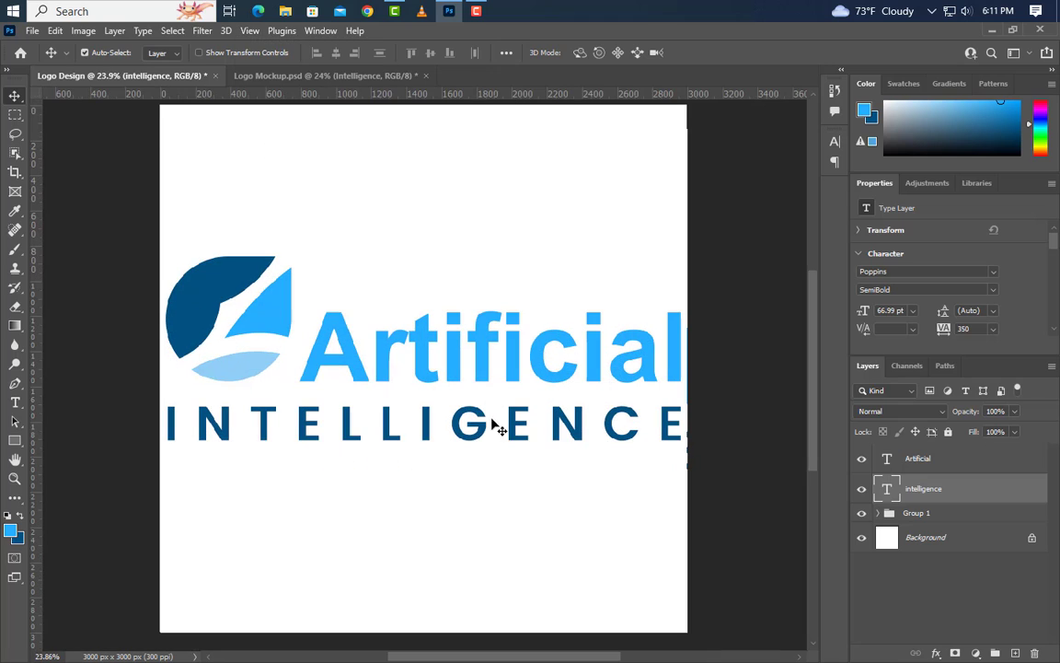
{"action": "left_click", "coordinate": [935, 462], "text": "shift"}
{"action": "left_click", "coordinate": [943, 519], "text": "shift"}
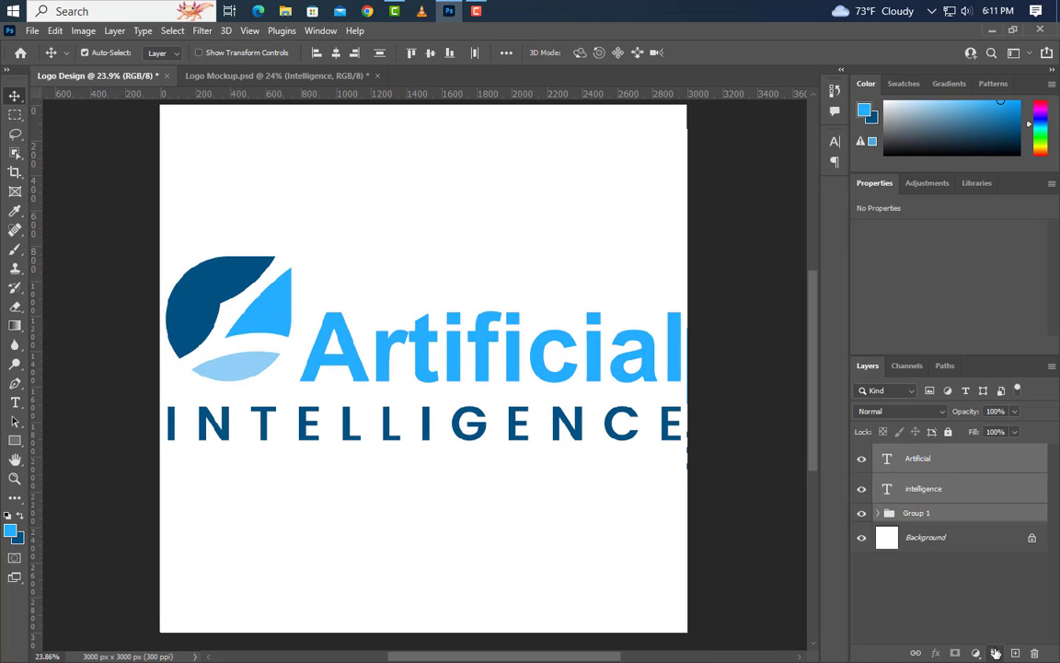
{"action": "left_click", "coordinate": [996, 652]}
Centre the complete logo group vertically on the canvas, and bring up the Logo Mockup - Paper Edition 1 document.
{"action": "key", "text": "ctrl+a"}
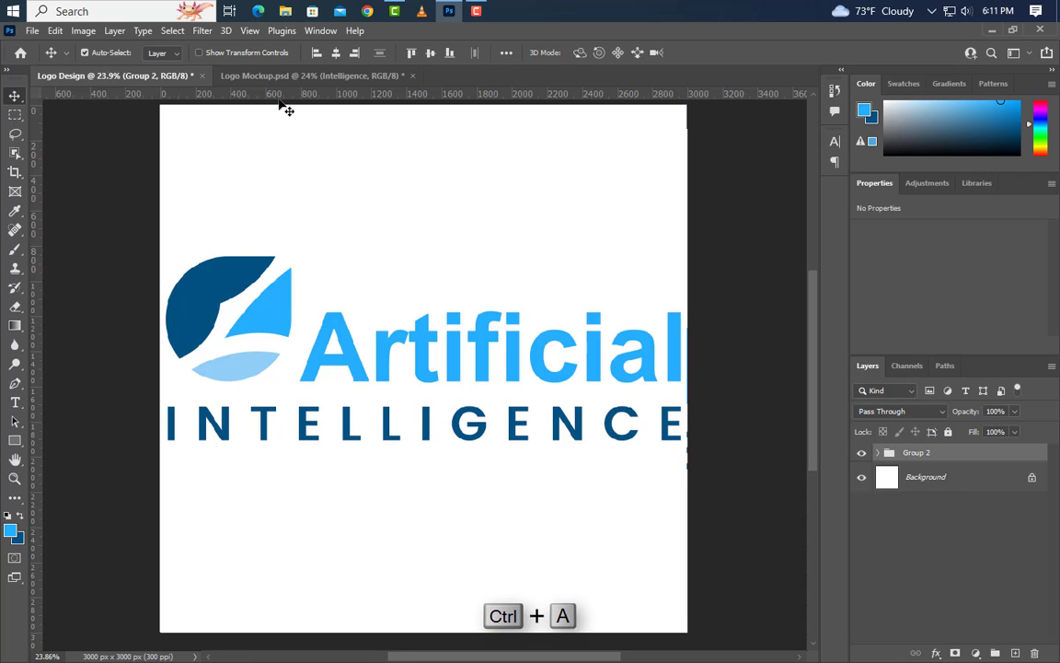
{"action": "left_click", "coordinate": [430, 52]}
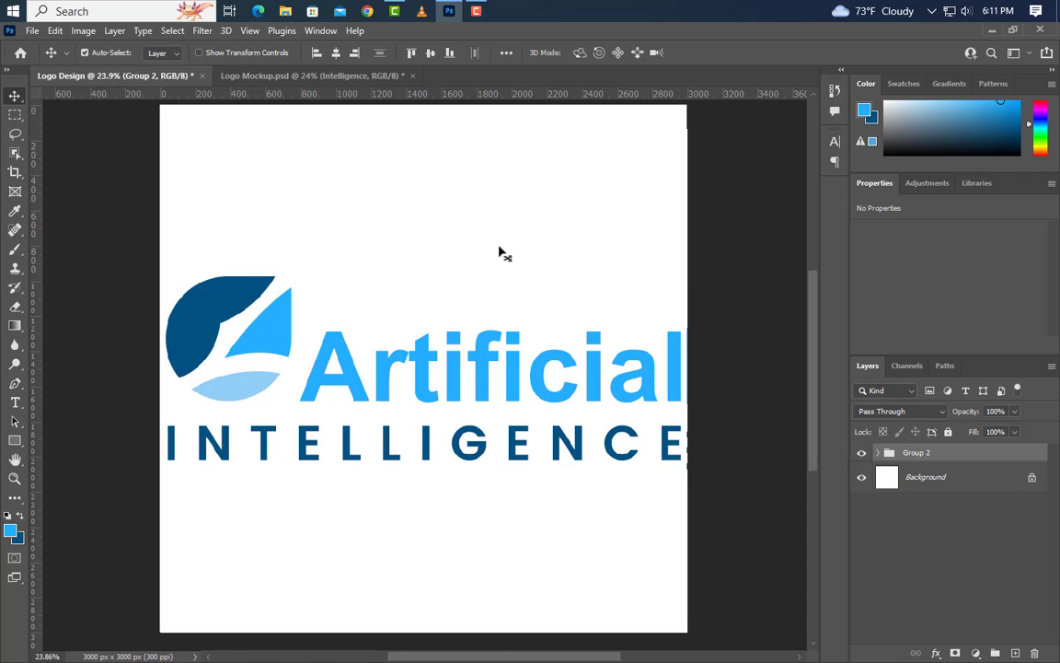
{"action": "key", "text": "ctrl+d"}
{"action": "left_click", "coordinate": [388, 77]}
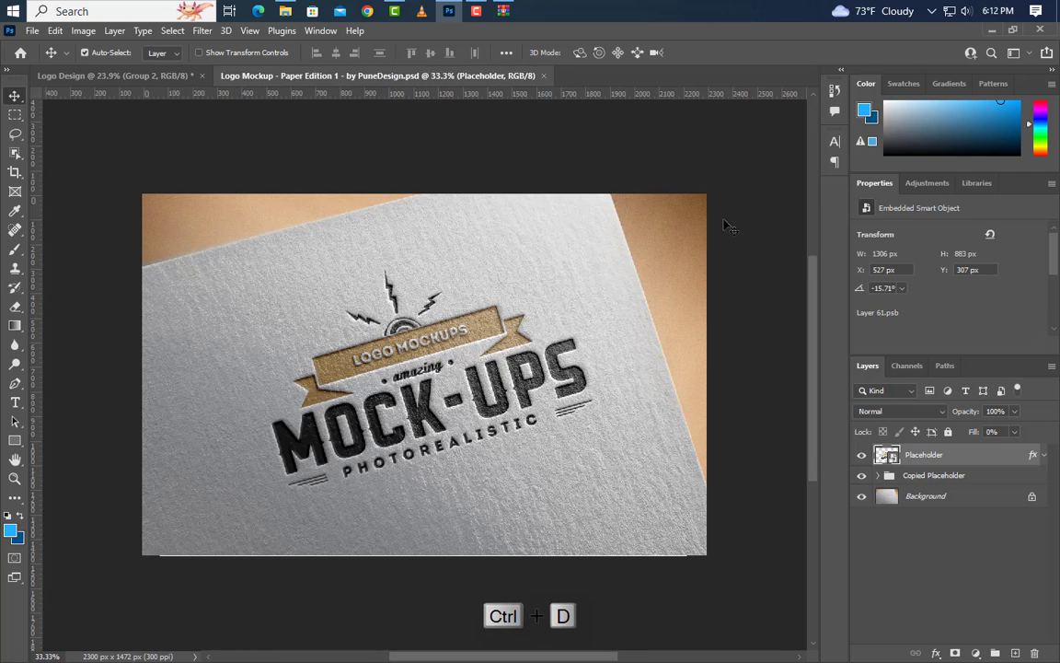
Open the mockup's Placeholder smart object, and stamp the Logo Design artwork onto a new merged layer without the white background.
{"action": "double_click", "coordinate": [888, 455]}
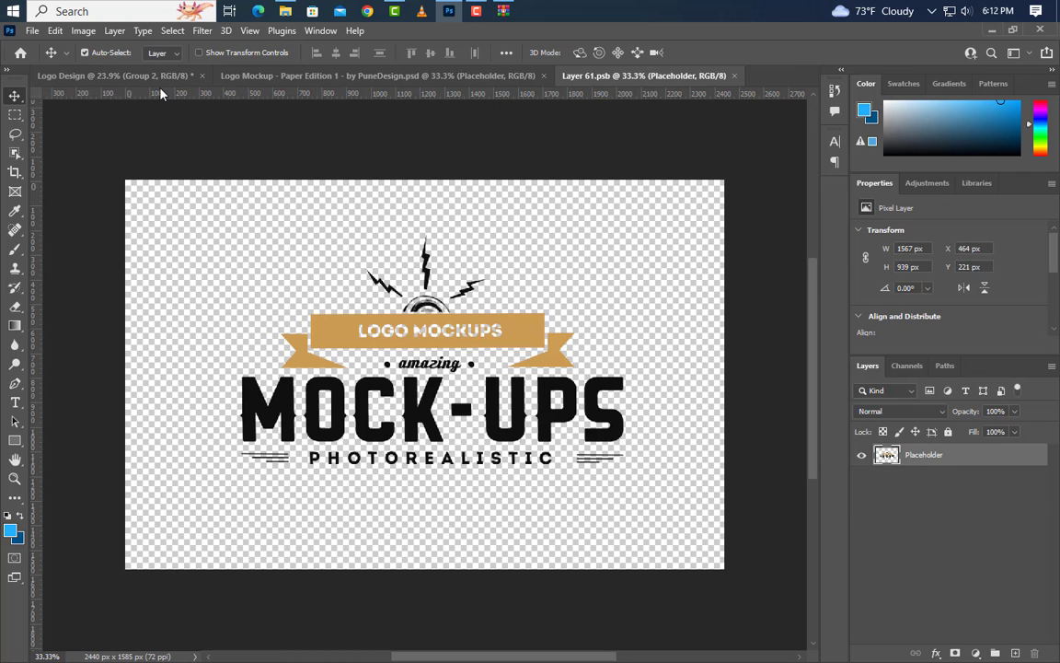
{"action": "left_click", "coordinate": [110, 75]}
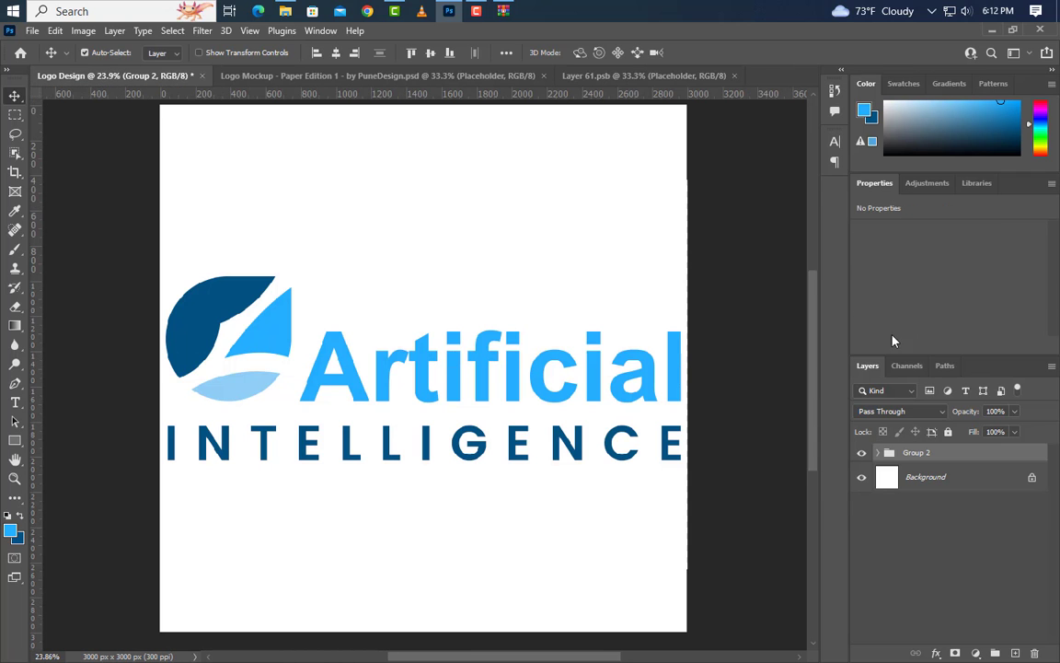
{"action": "left_click", "coordinate": [862, 476]}
{"action": "key", "text": "ctrl+alt+shift+e"}
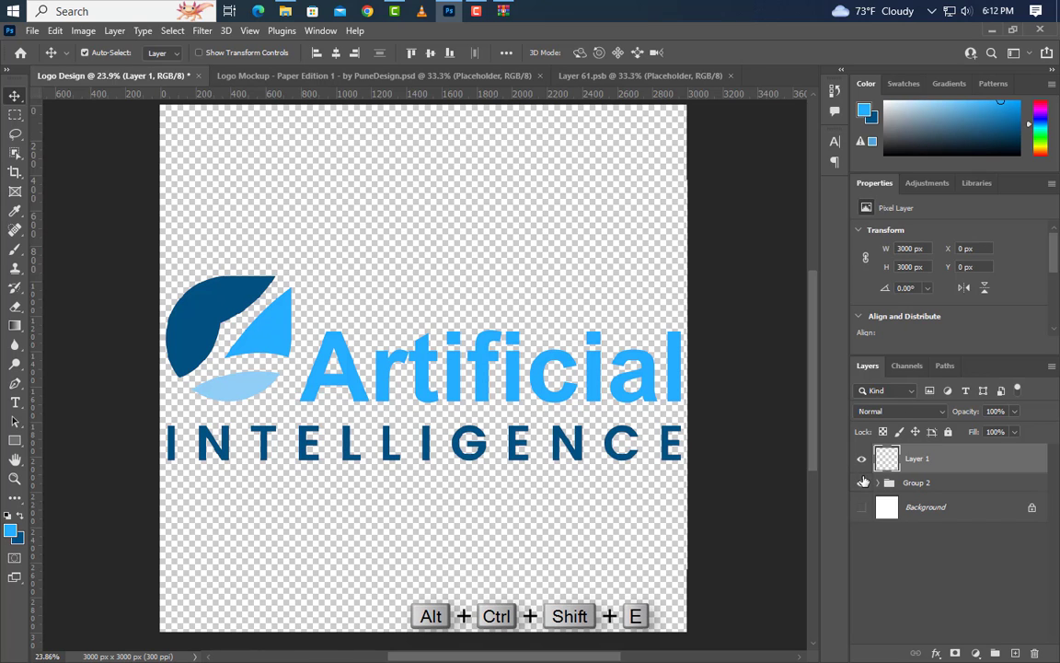
Copy the merged logo layer into Layer 61.psb and scale it to about 57%, centred on the canvas.
{"action": "left_click_drag", "start_coordinate": [1003, 447], "coordinate": [475, 357]}
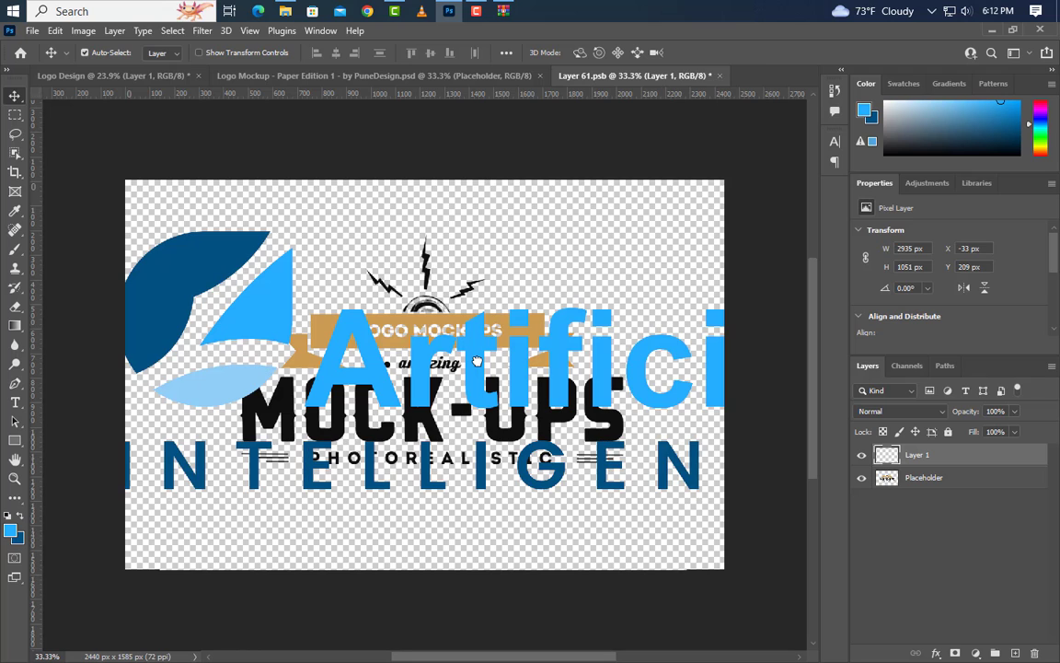
{"action": "key", "text": "ctrl+t"}
{"action": "left_click_drag", "start_coordinate": [476, 232], "coordinate": [468, 342]}
{"action": "left_click_drag", "start_coordinate": [517, 426], "coordinate": [464, 386]}
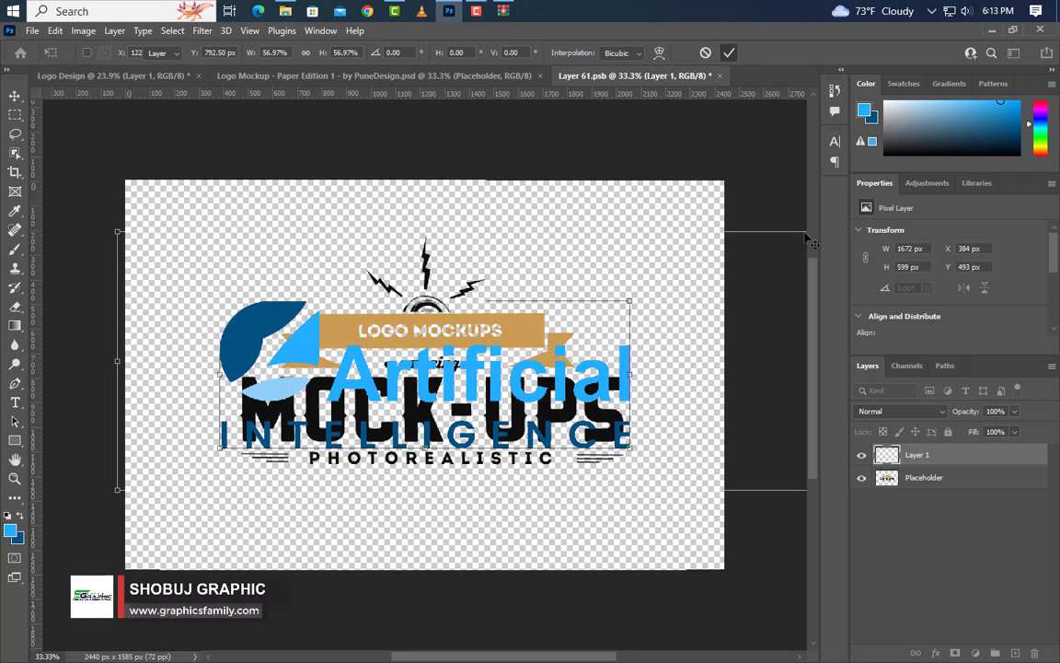
{"action": "key", "text": "Return"}
Hide the original Placeholder artwork in Layer 61.psb, and save and close the file to update the paper mockup.
{"action": "left_click", "coordinate": [861, 478]}
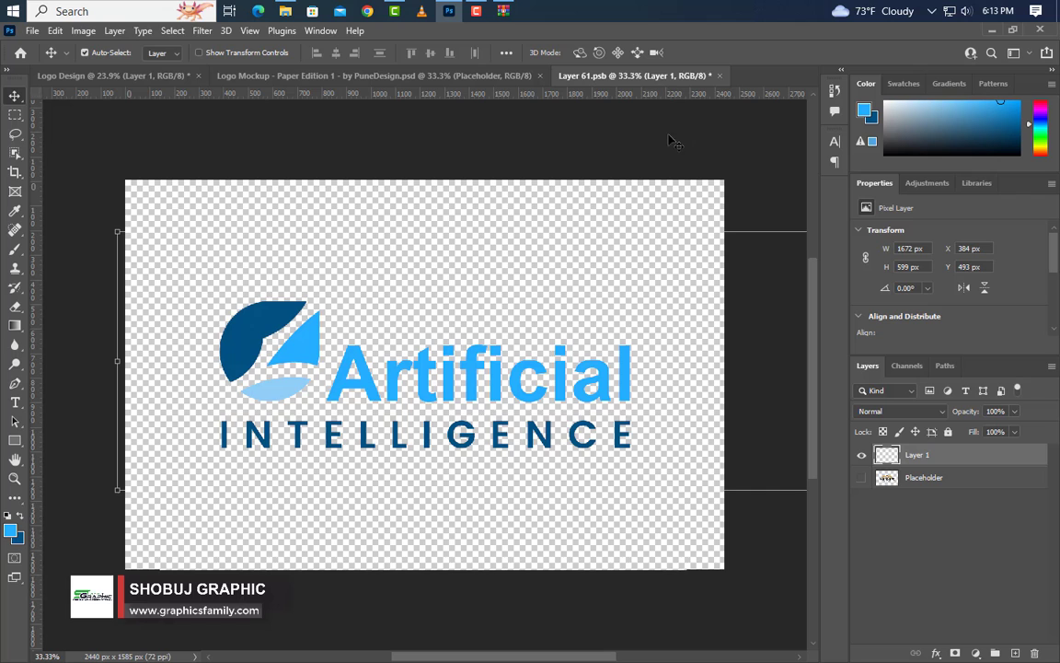
{"action": "left_click", "coordinate": [719, 77]}
{"action": "left_click", "coordinate": [465, 272]}
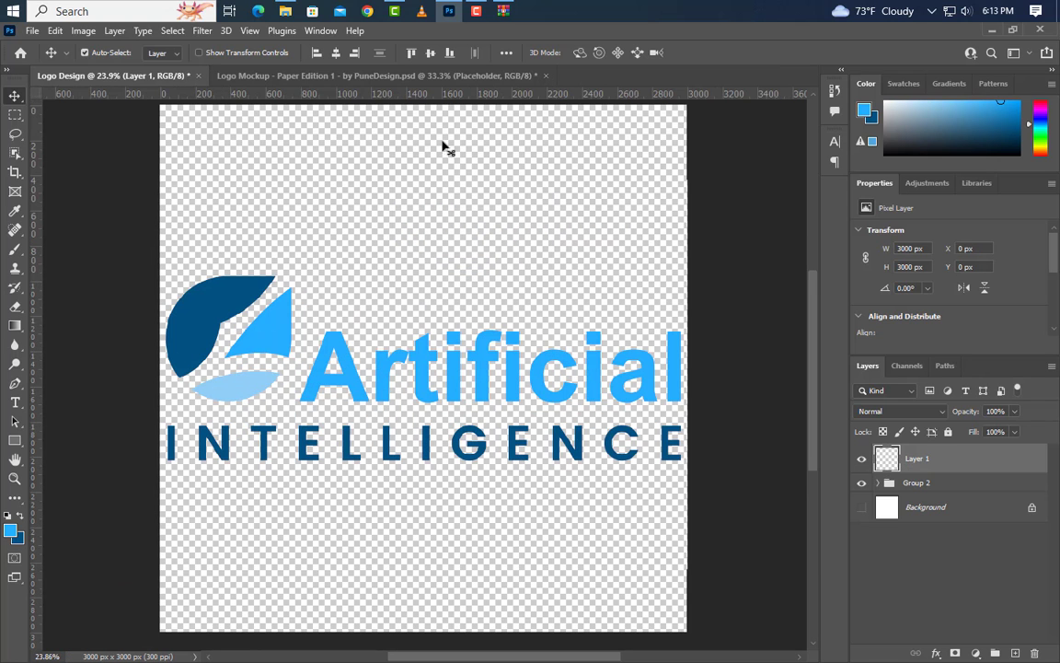
{"action": "left_click", "coordinate": [432, 76]}
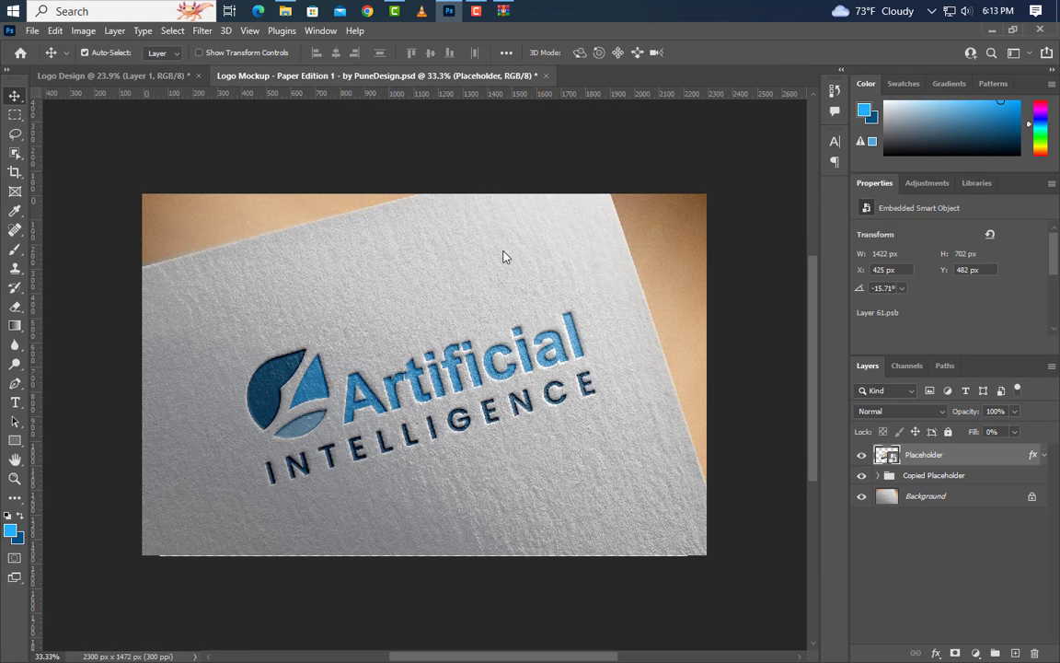